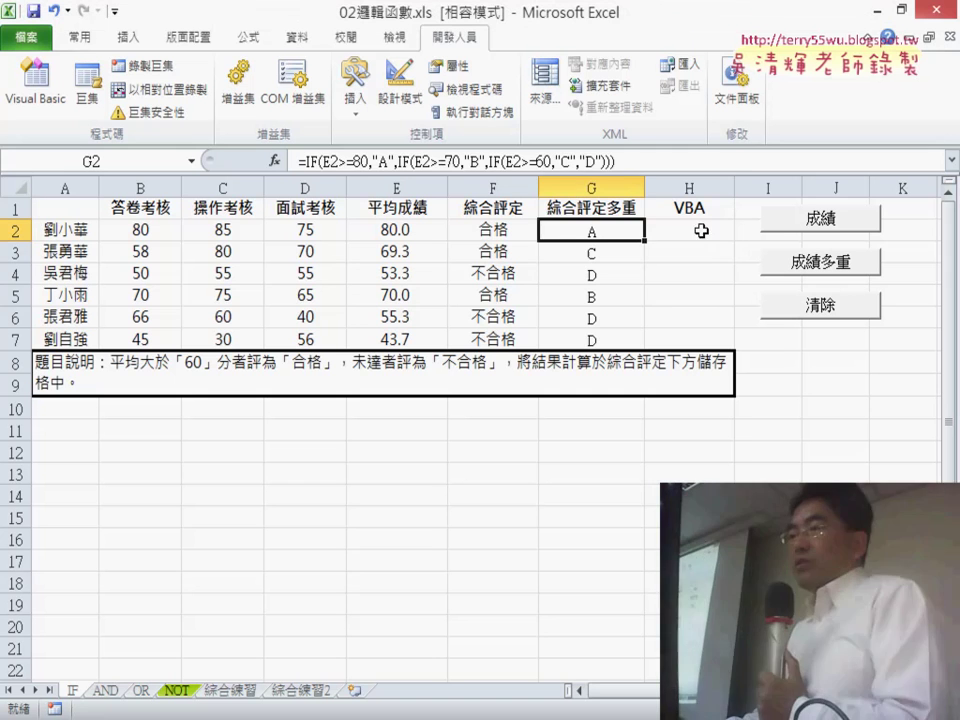
- With H2 selected, switch to the VBA editor and cancel an Insert Procedure Function dialog
left_click(706, 232)
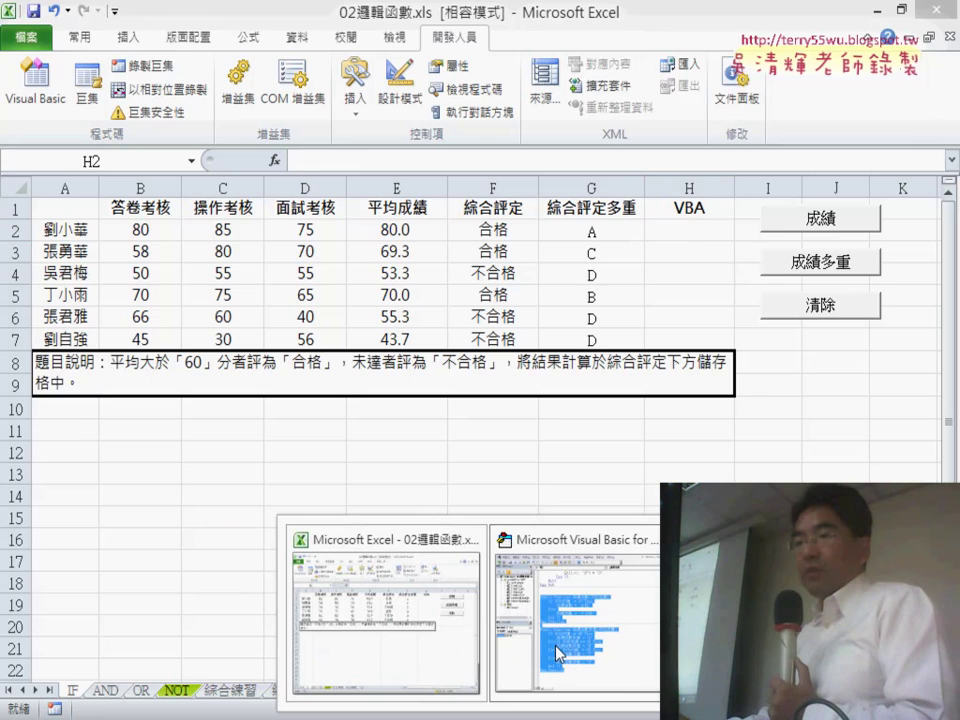
left_click(580, 610)
left_click(594, 392)
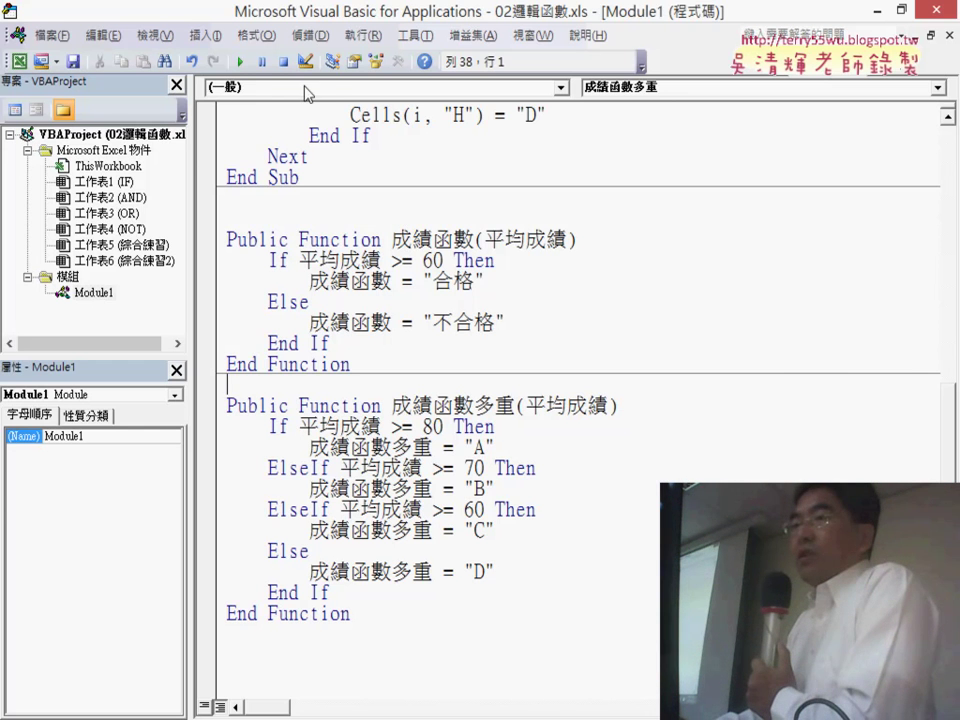
left_click(205, 36)
left_click(212, 80)
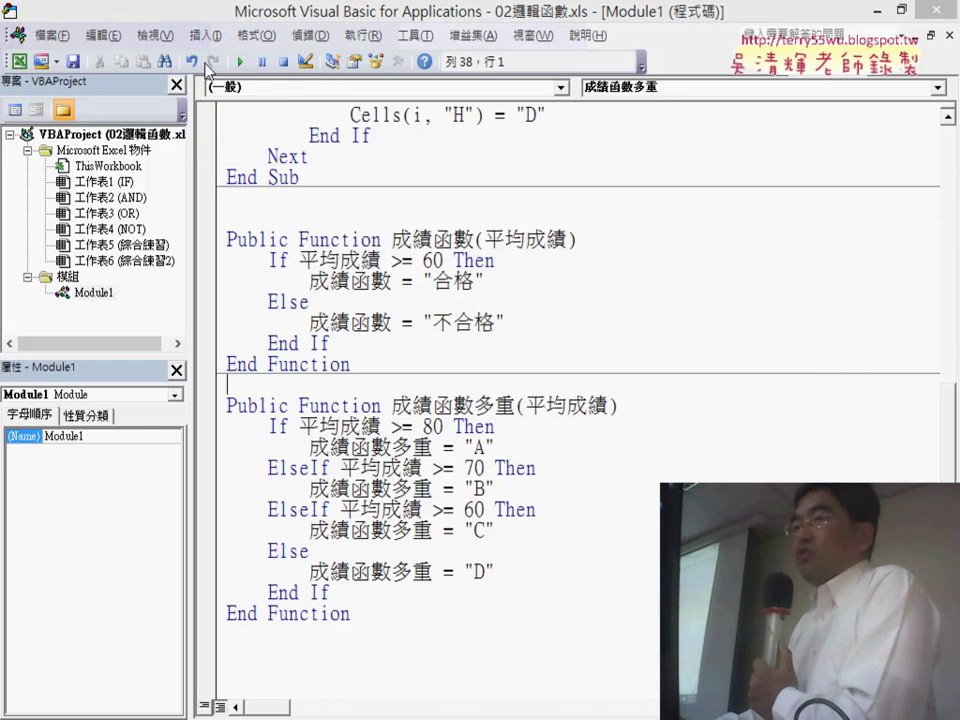
left_click(372, 260)
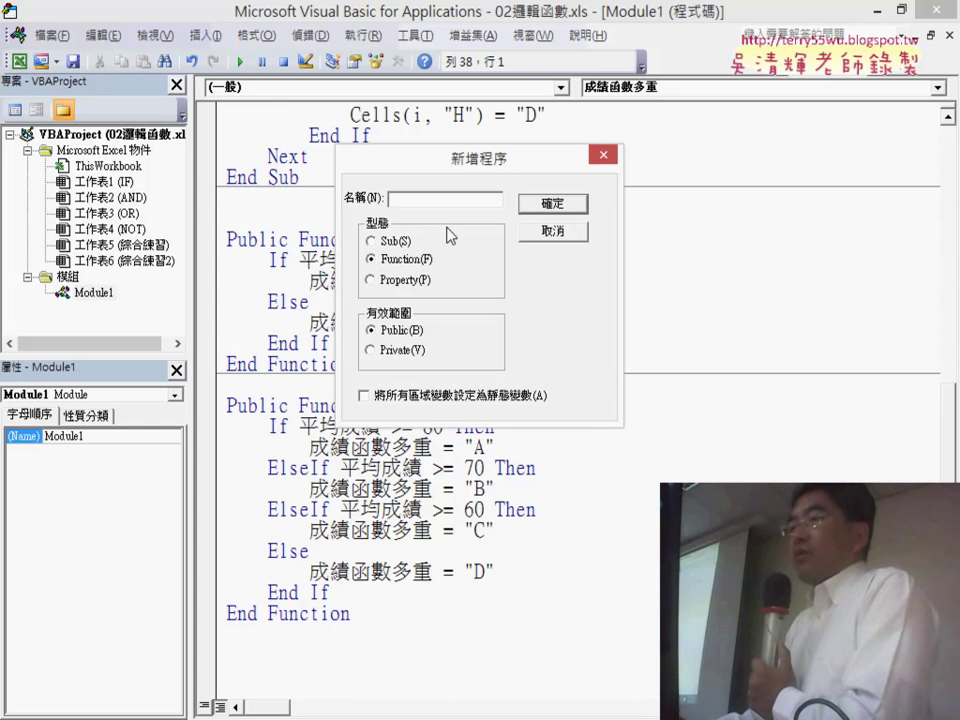
left_click(560, 230)
- Delete the If...End If lines inside the 成績函數 function
left_click_drag(395, 341, 216, 262)
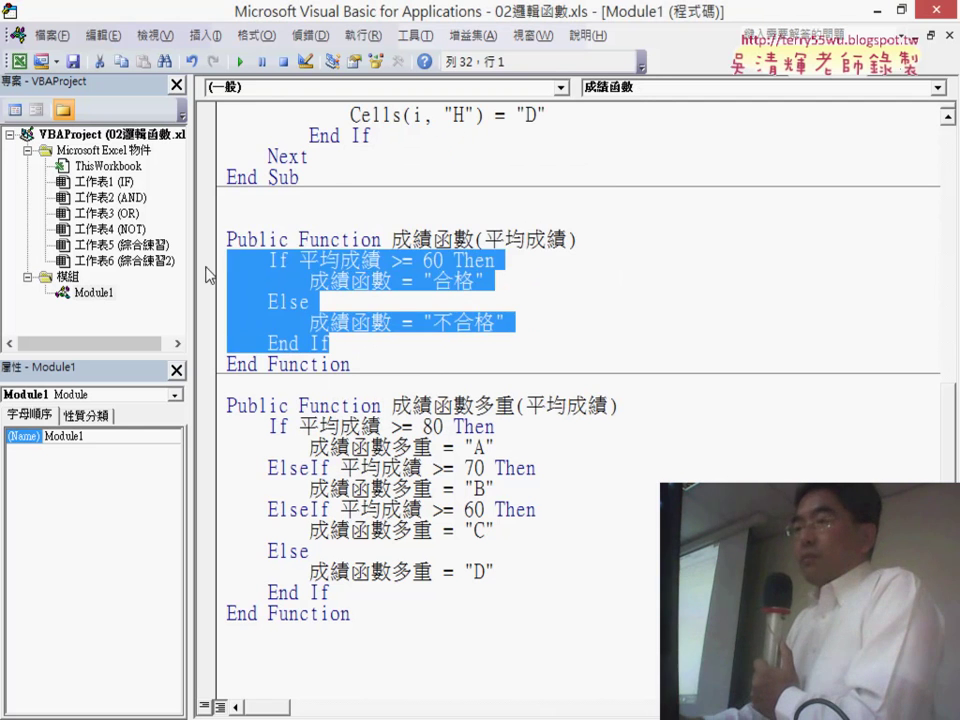
key("Delete")
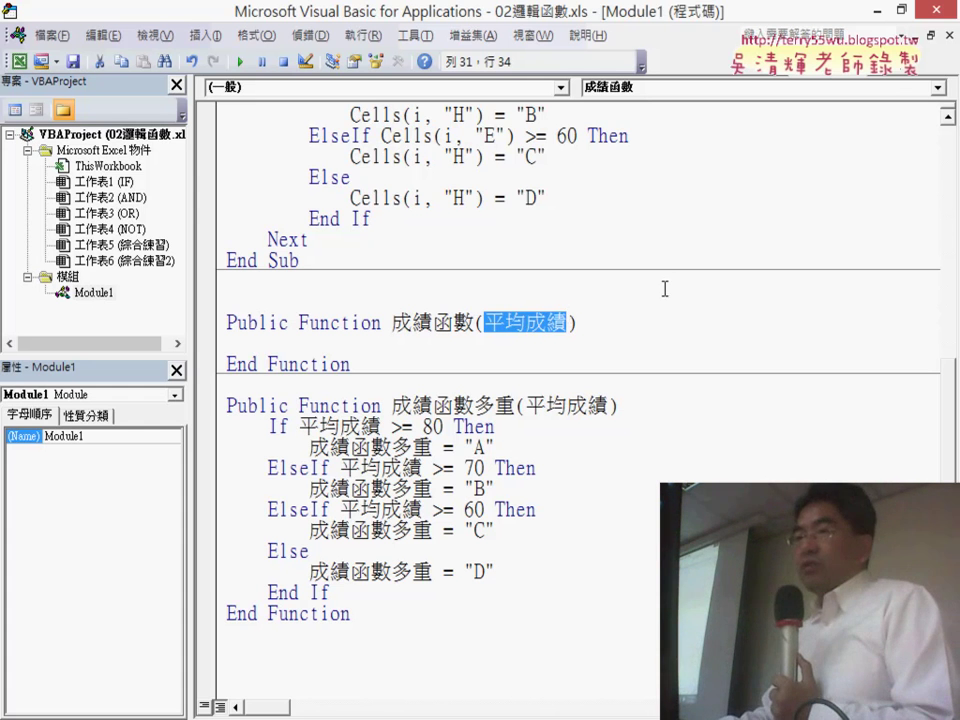
scroll(664, 289, "up", 2)
scroll(664, 289, "up", 3)
scroll(600, 280, "up", 1)
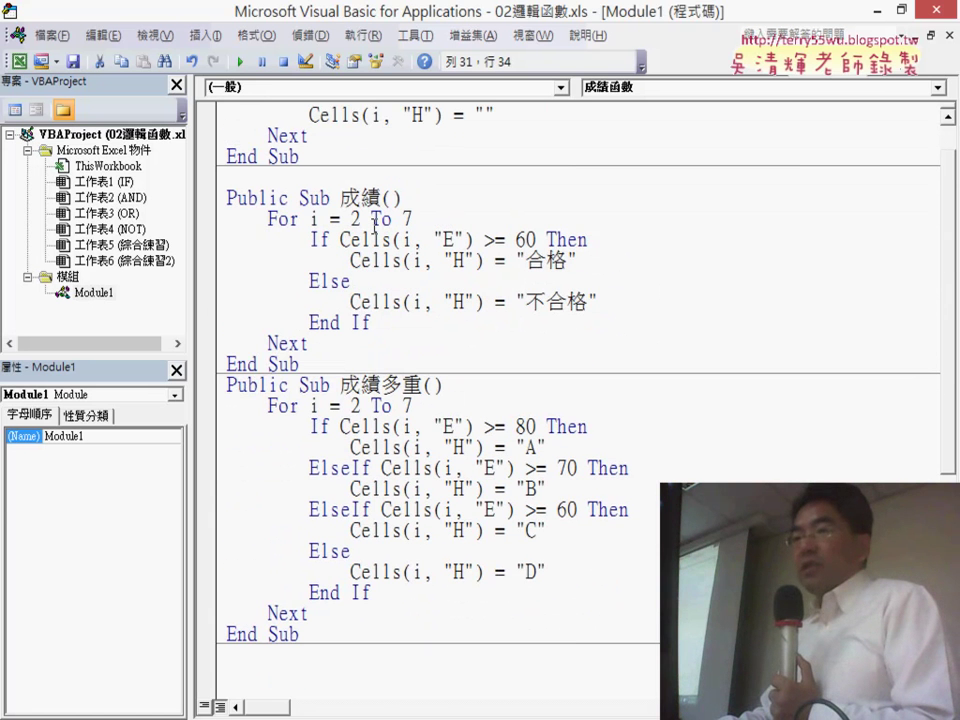
left_click_drag(341, 198, 387, 197)
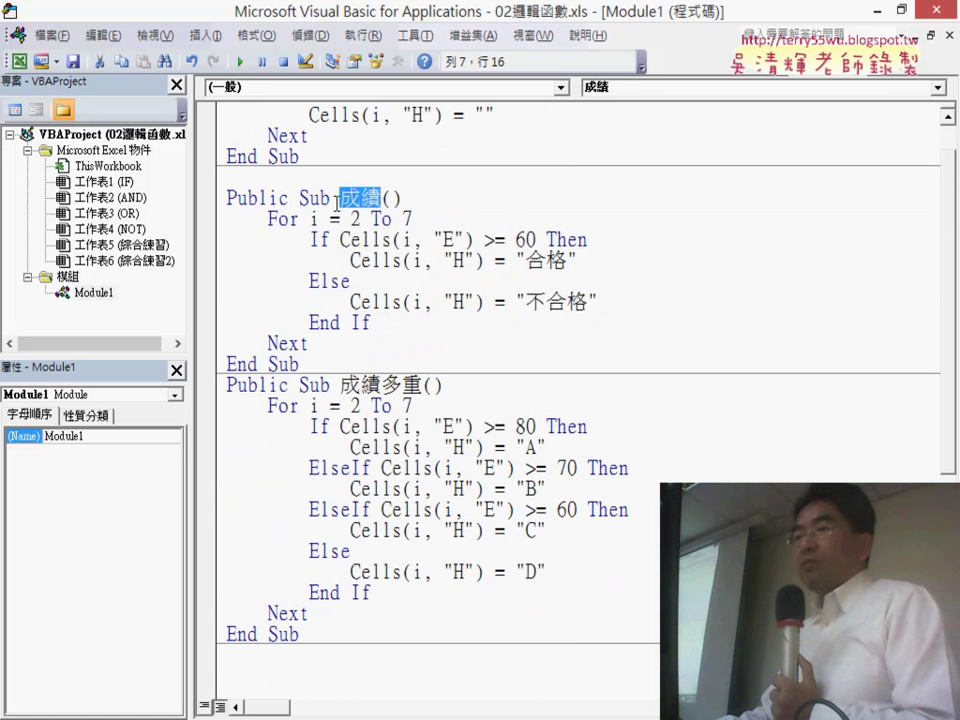
left_click_drag(372, 322, 224, 247)
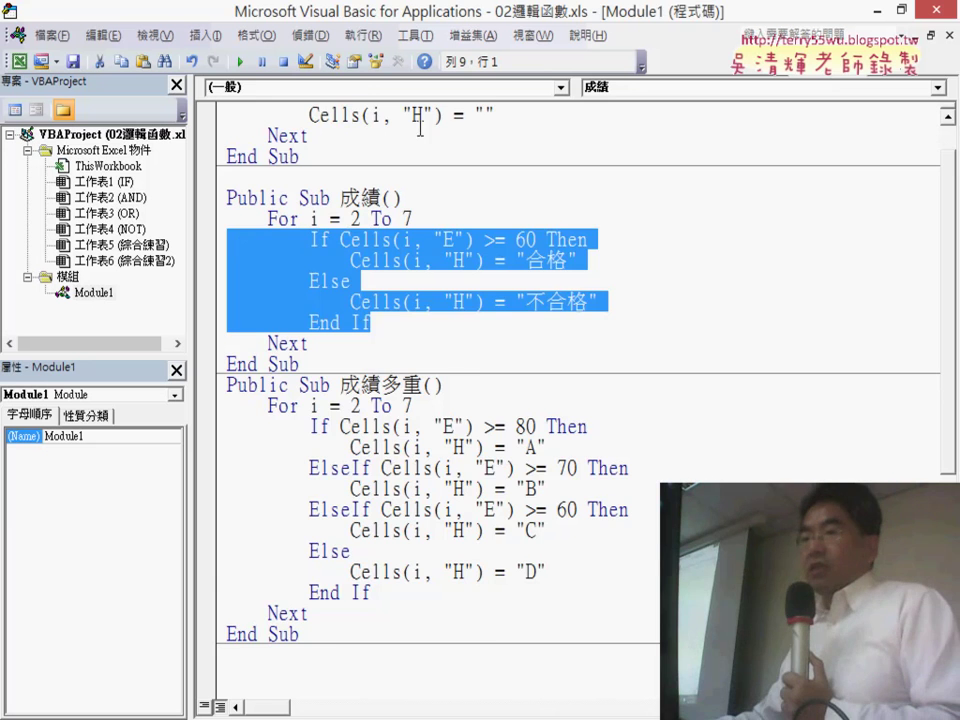
scroll(544, 298, "down", 2)
scroll(547, 312, "down", 4)
- Paste the 合格/不合格 If–Else block into 成績函數 and outdent it one level
left_click(296, 343)
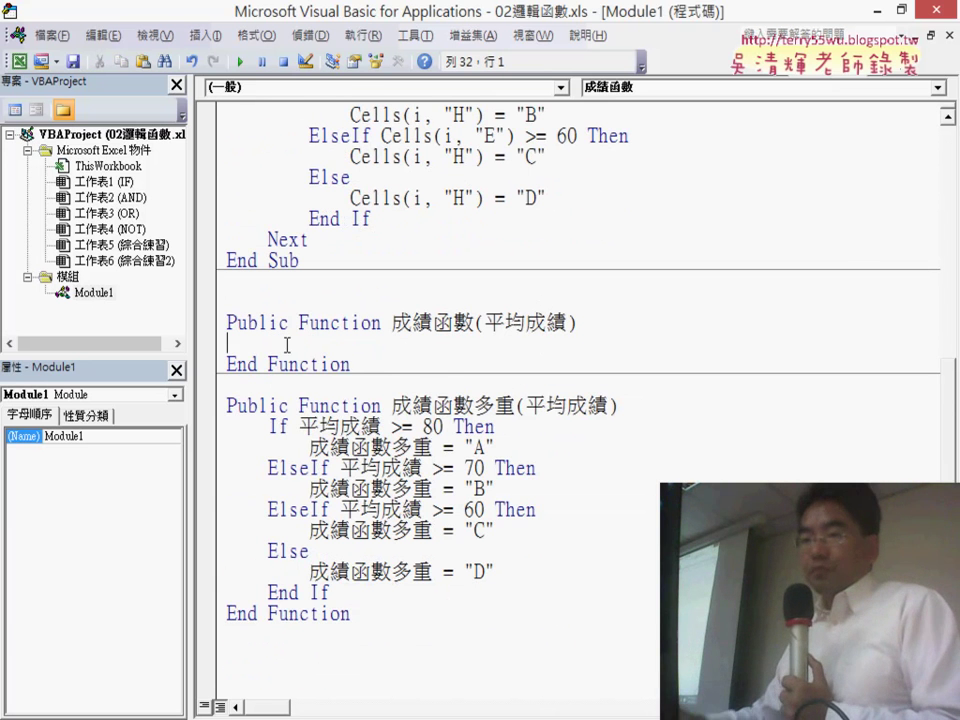
type("If Cells(i, \"E\") >= 60 Then             Cells(i, \"H\") = \"合格\"         Else             Cells(i, \"H\") = \"不合格\"         End If")
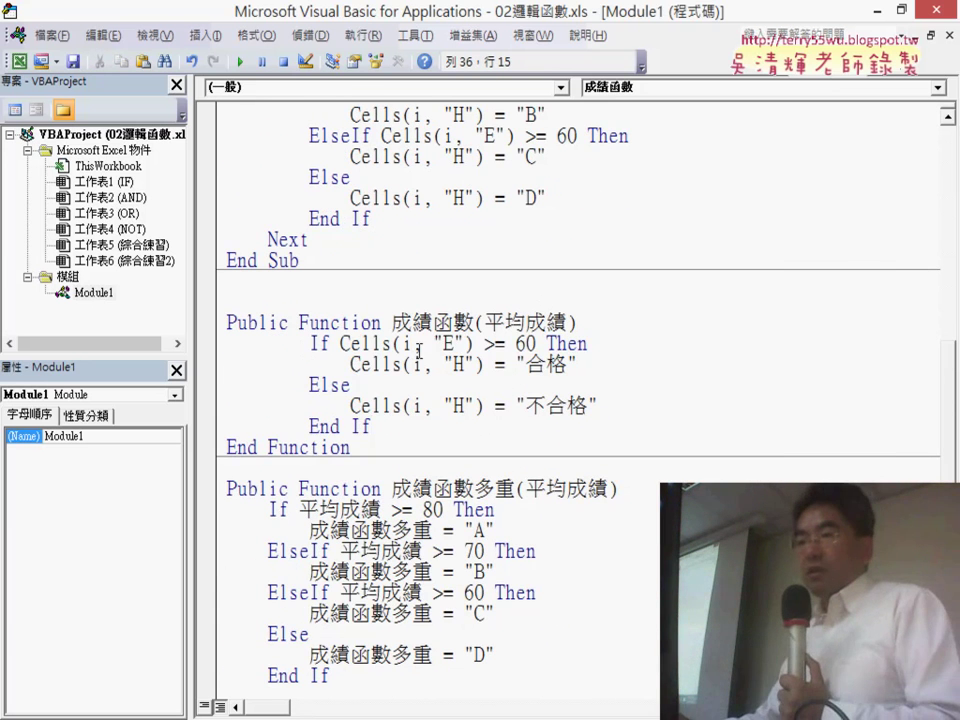
left_click_drag(365, 426, 205, 357)
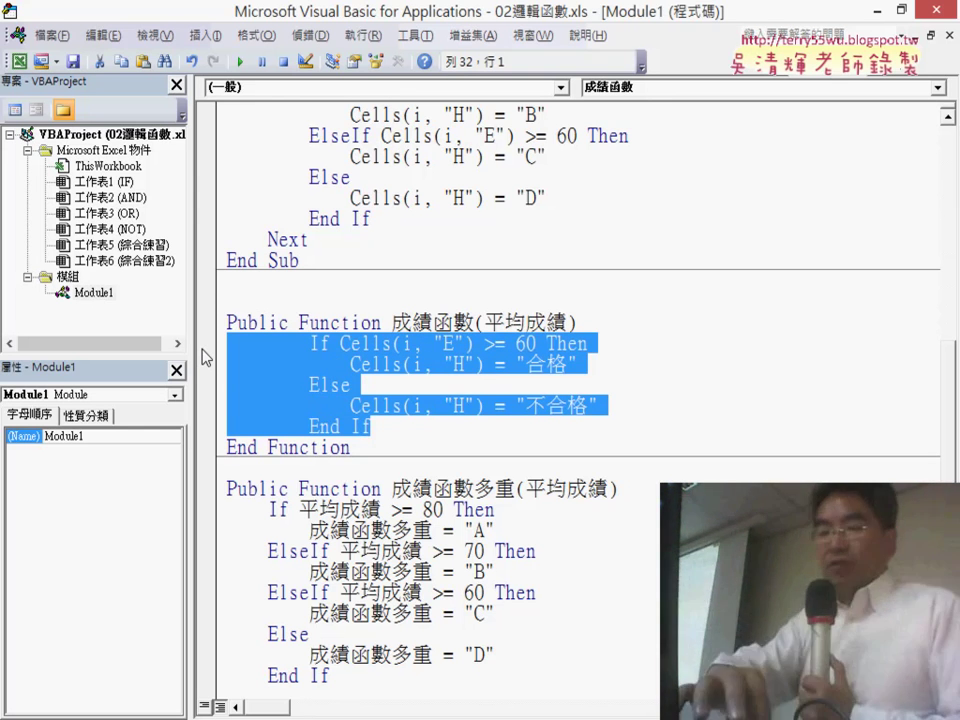
key("shift+Tab")
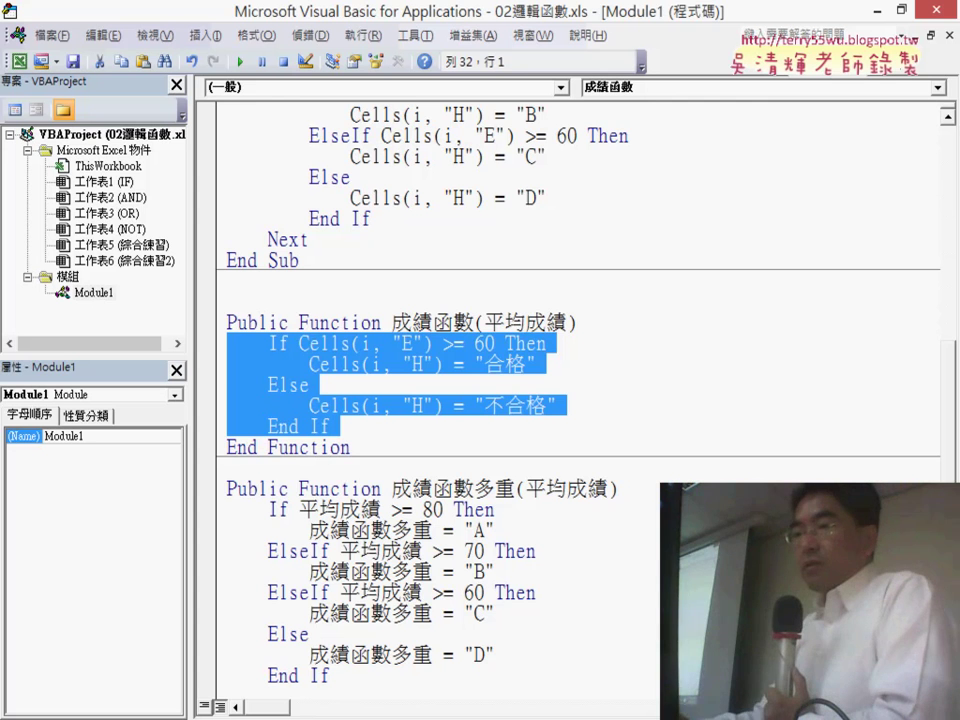
double_click(503, 320)
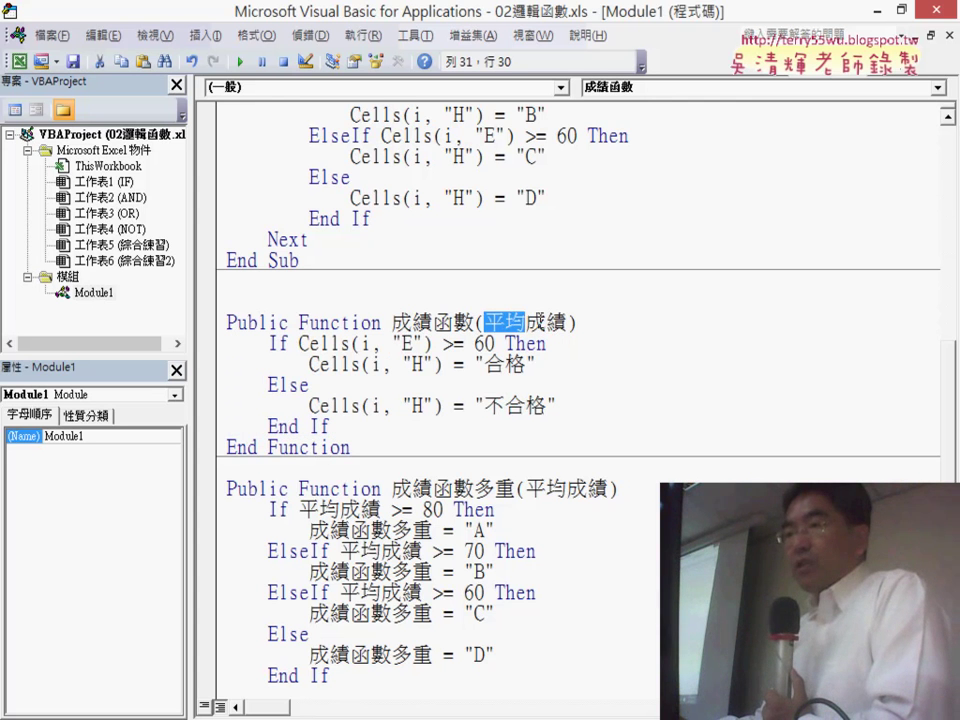
- Replace Cells(i, "E") in the If condition with the parameter 平均成績
right_click(550, 326)
left_click(477, 350)
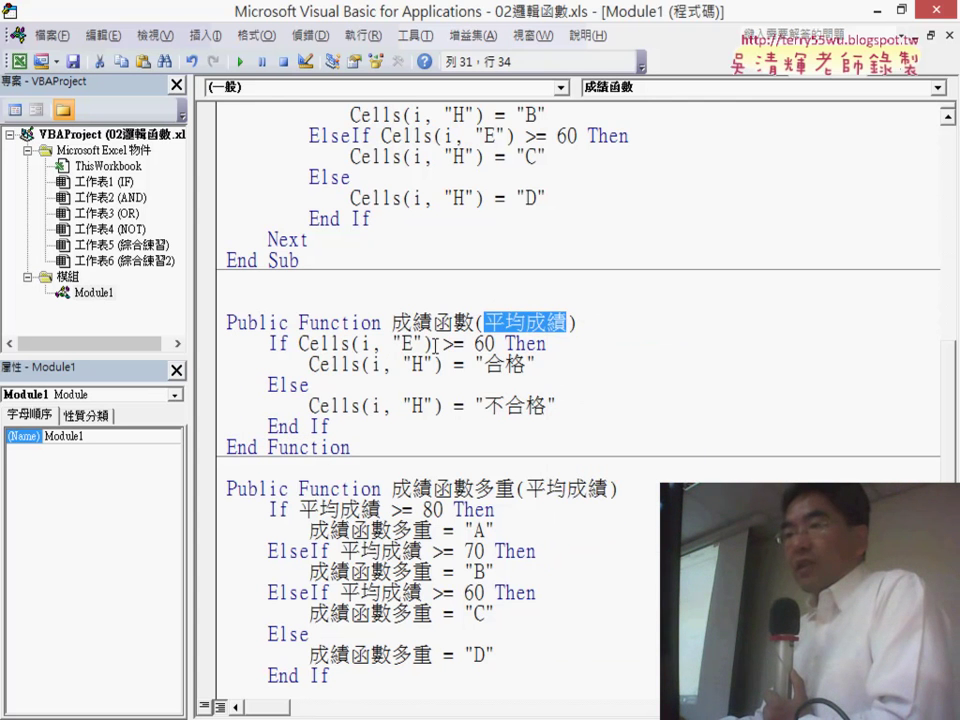
left_click_drag(433, 345, 331, 345)
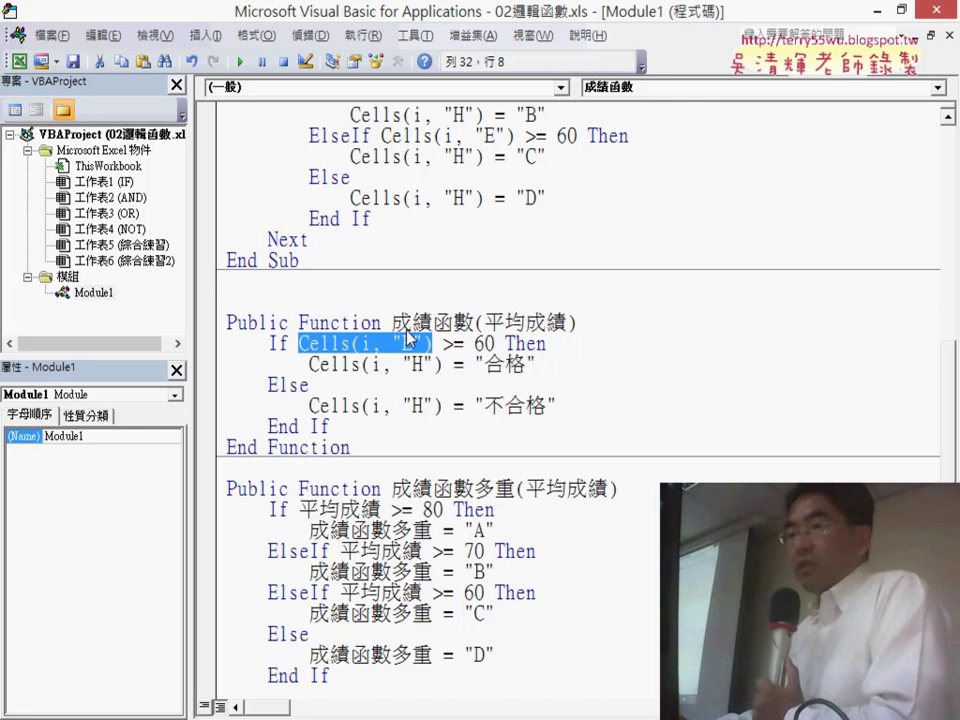
right_click(408, 340)
left_click(458, 401)
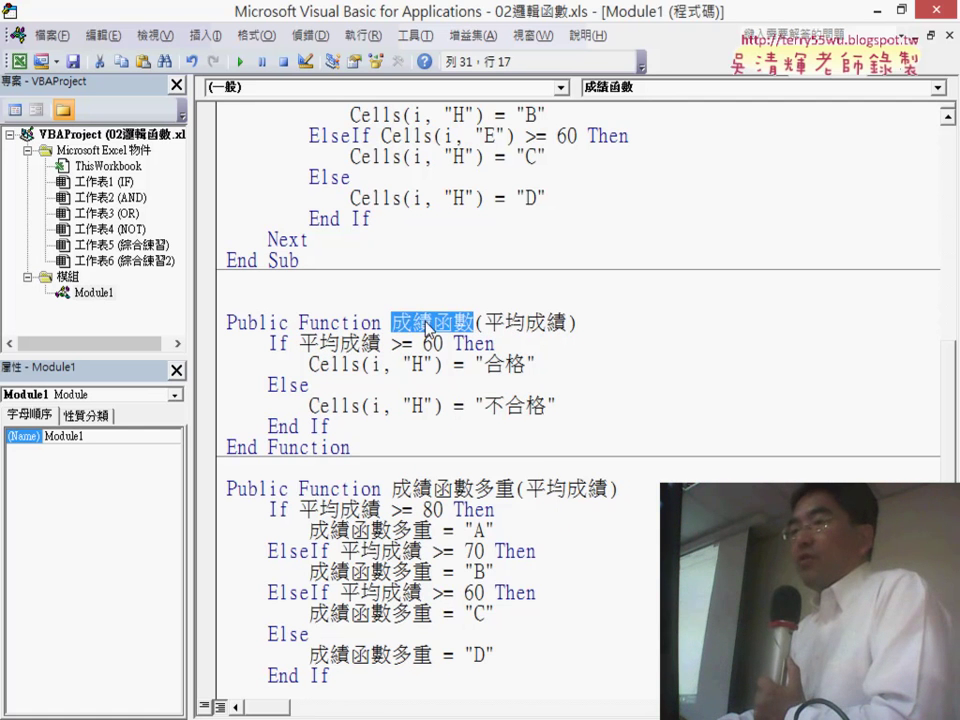
- Replace both Cells(i, "H") targets with 成績函數 so it returns 合格 or 不合格
right_click(428, 327)
left_click(458, 357)
left_click_drag(452, 364, 318, 366)
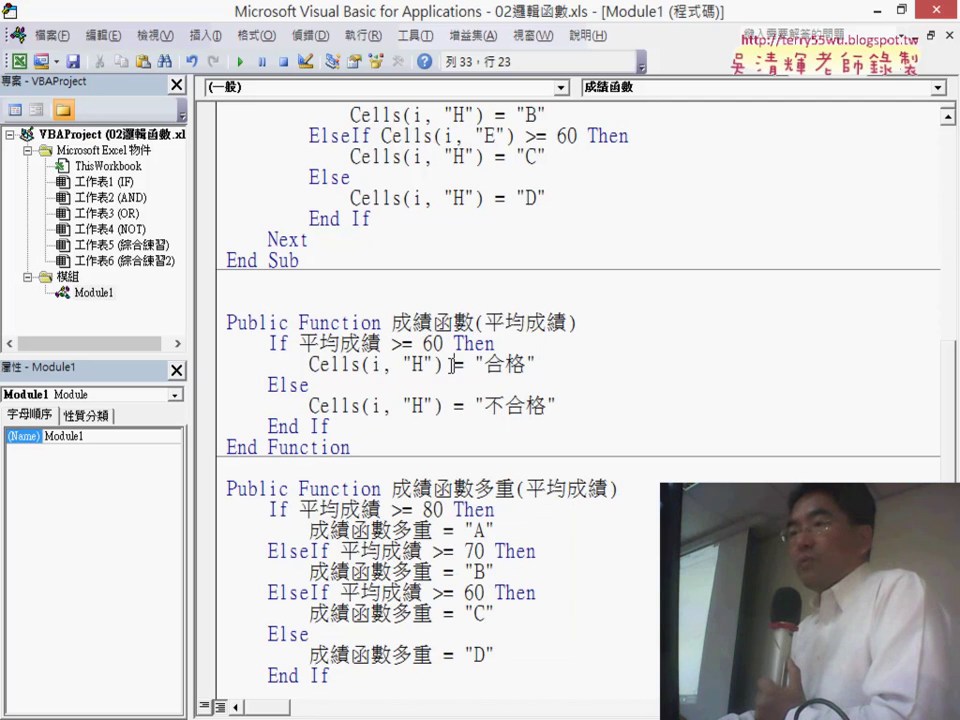
right_click(371, 358)
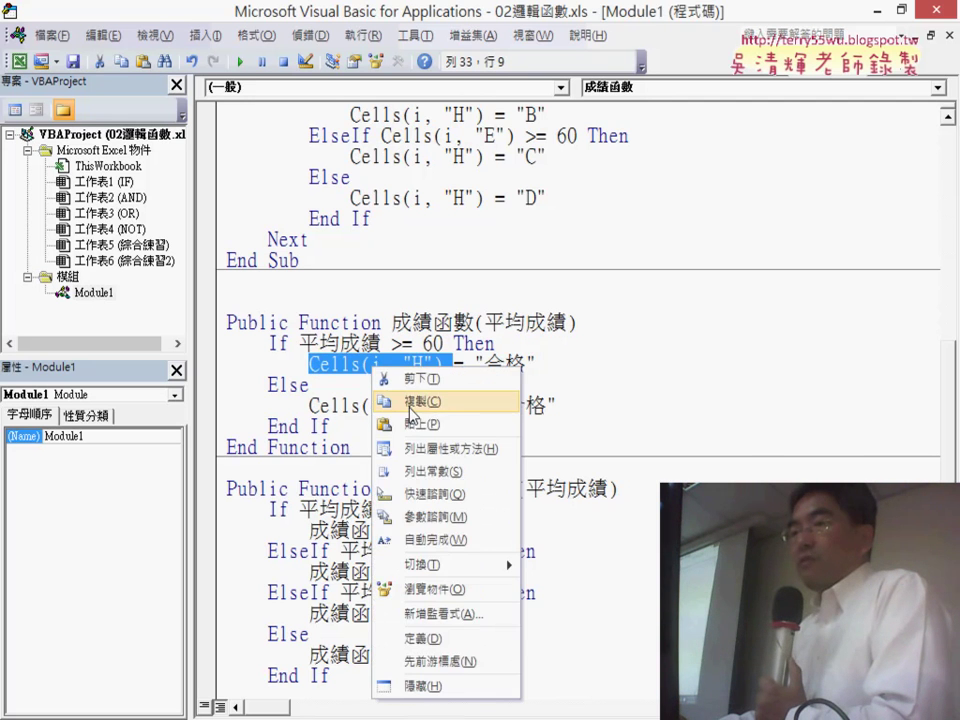
left_click(420, 418)
left_click_drag(440, 410, 362, 406)
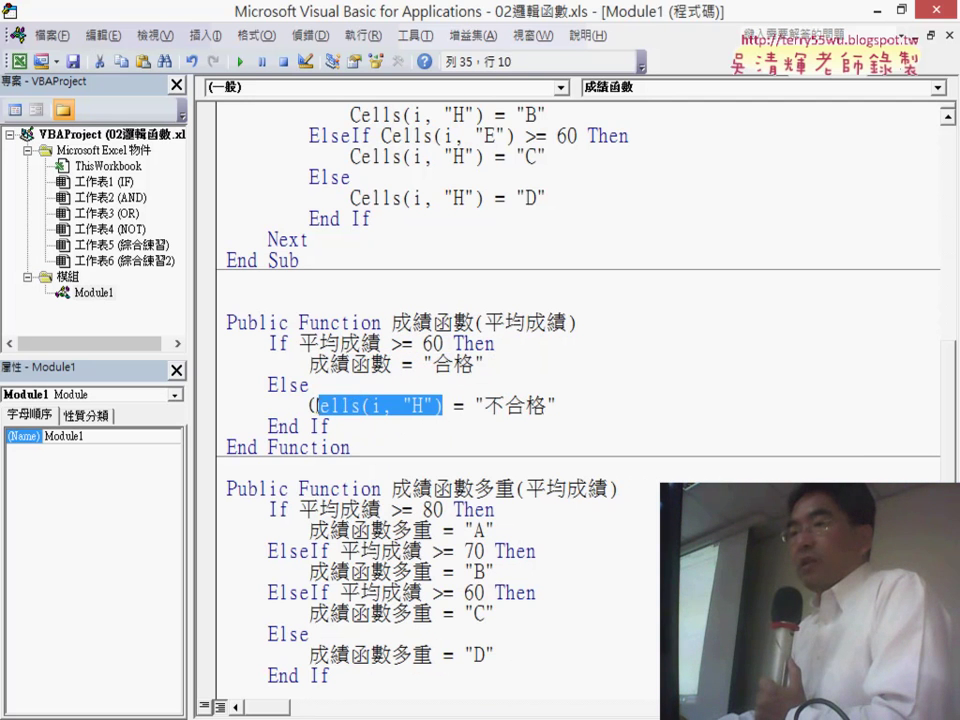
right_click(362, 405)
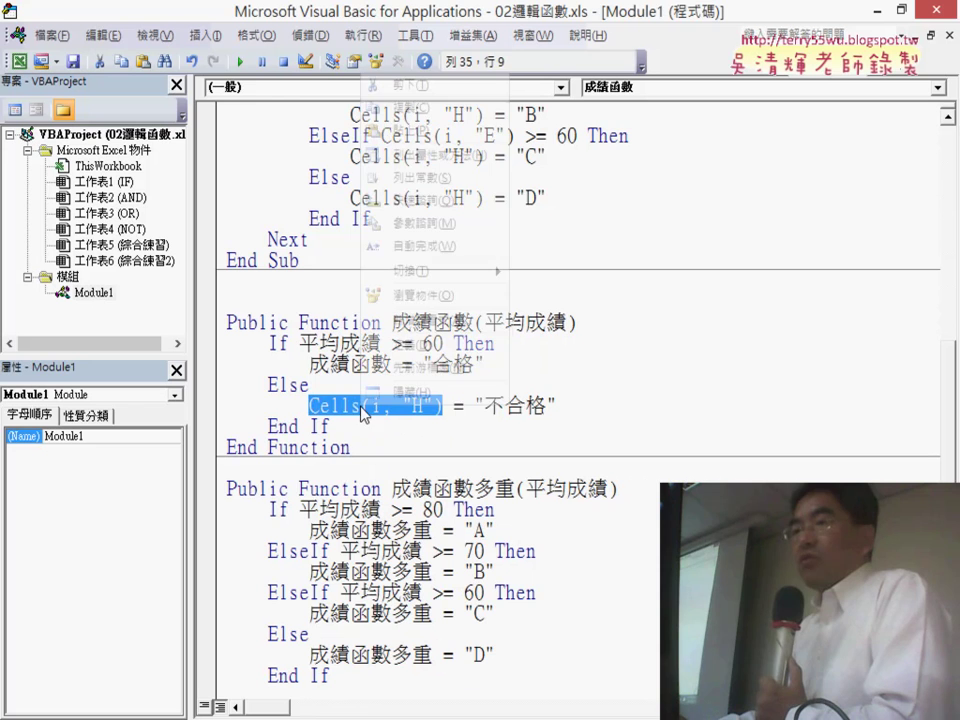
left_click(434, 140)
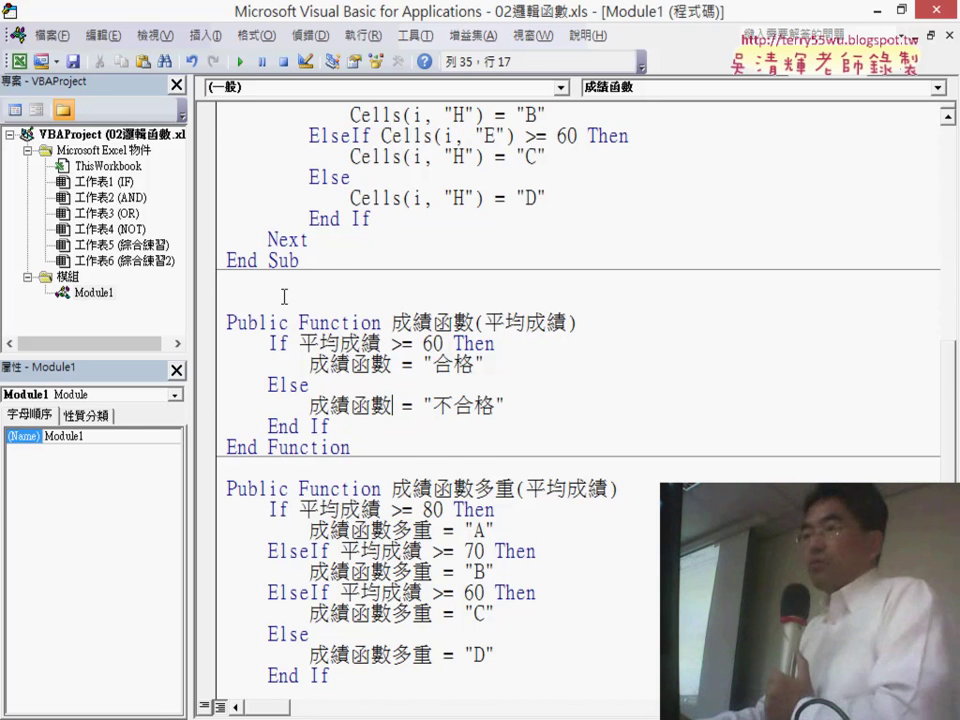
- Review the 成績函數 and 成績函數多重 code, including the ElseIf >= 70 branch, then close the editor
scroll(637, 488, "down", 2)
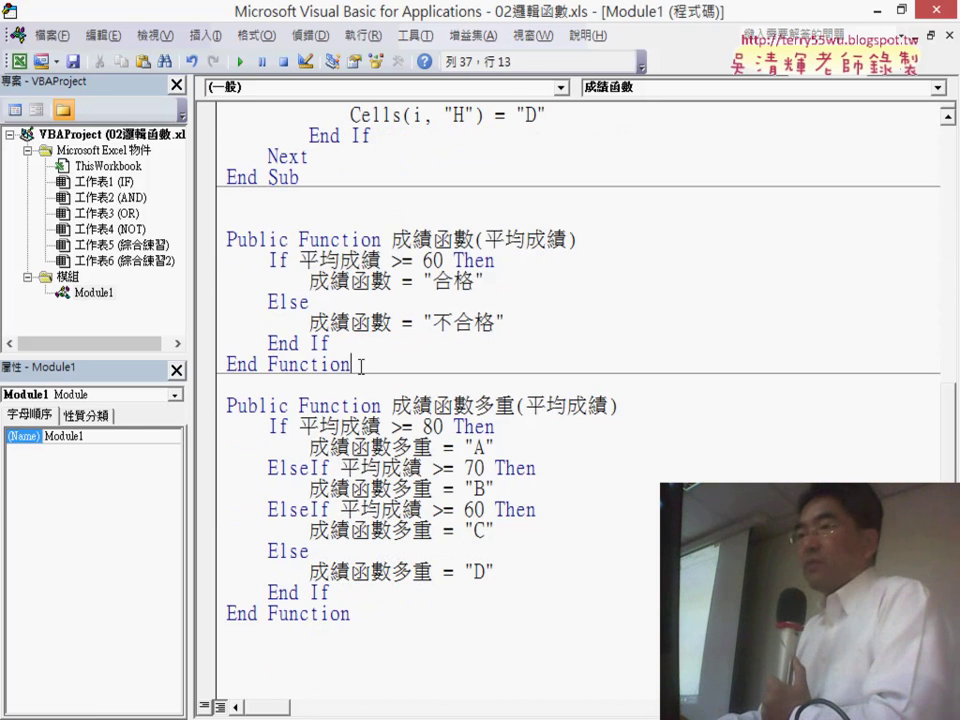
left_click_drag(361, 366, 208, 239)
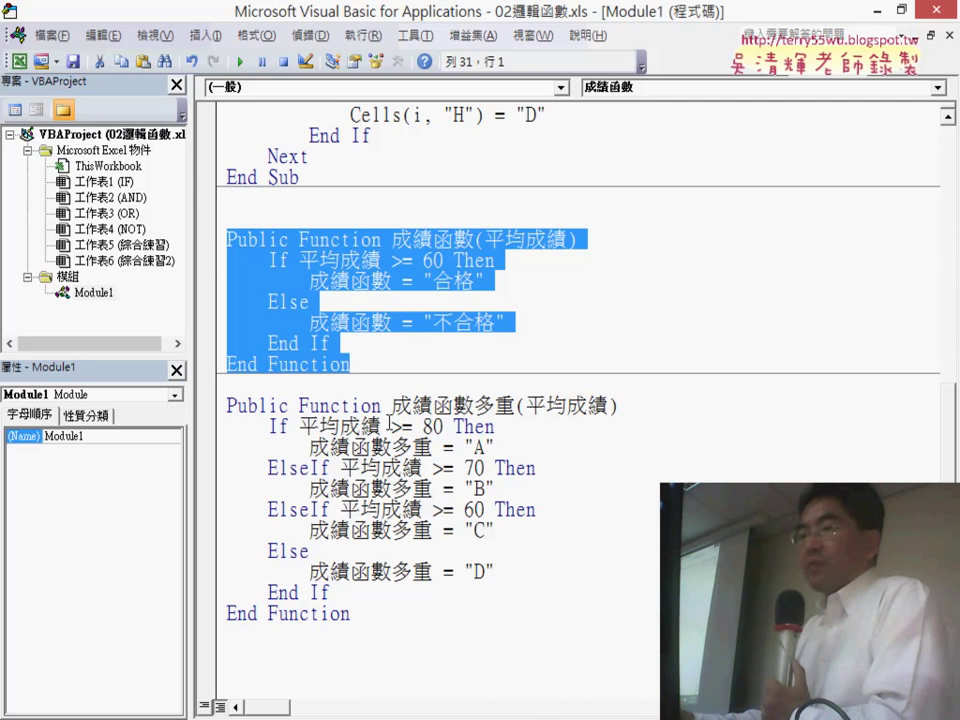
left_click(350, 447)
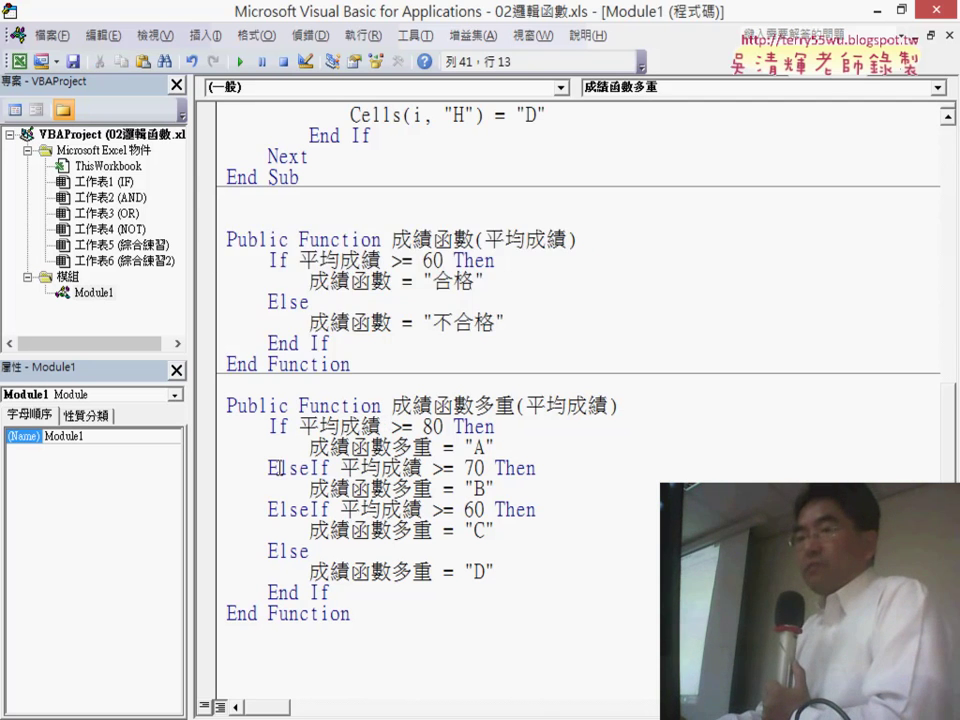
left_click_drag(210, 488, 199, 466)
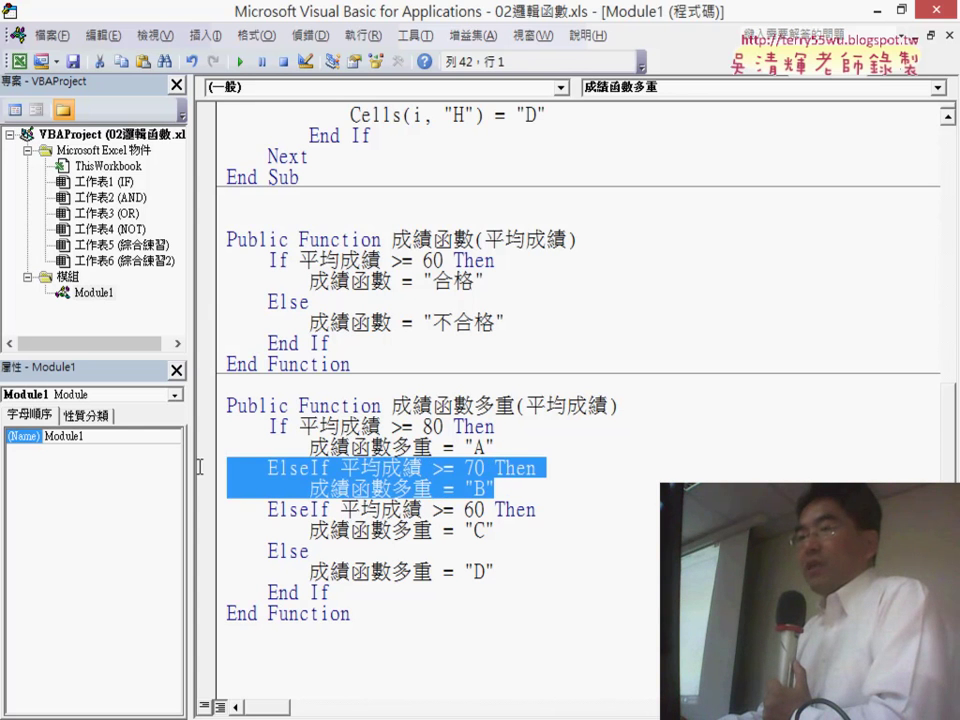
left_click(443, 428)
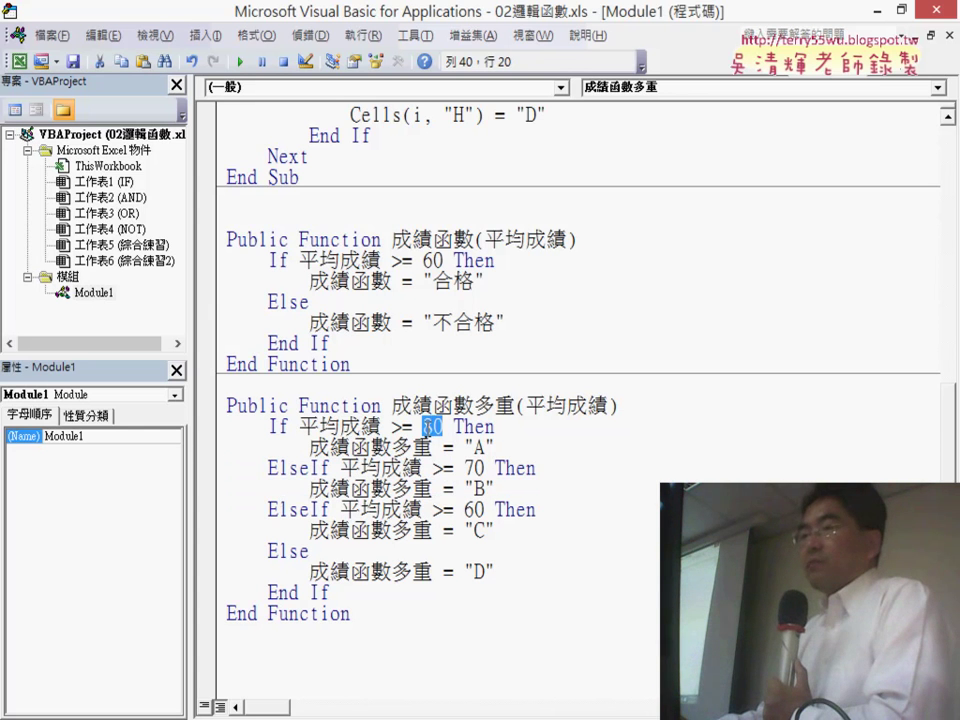
double_click(478, 447)
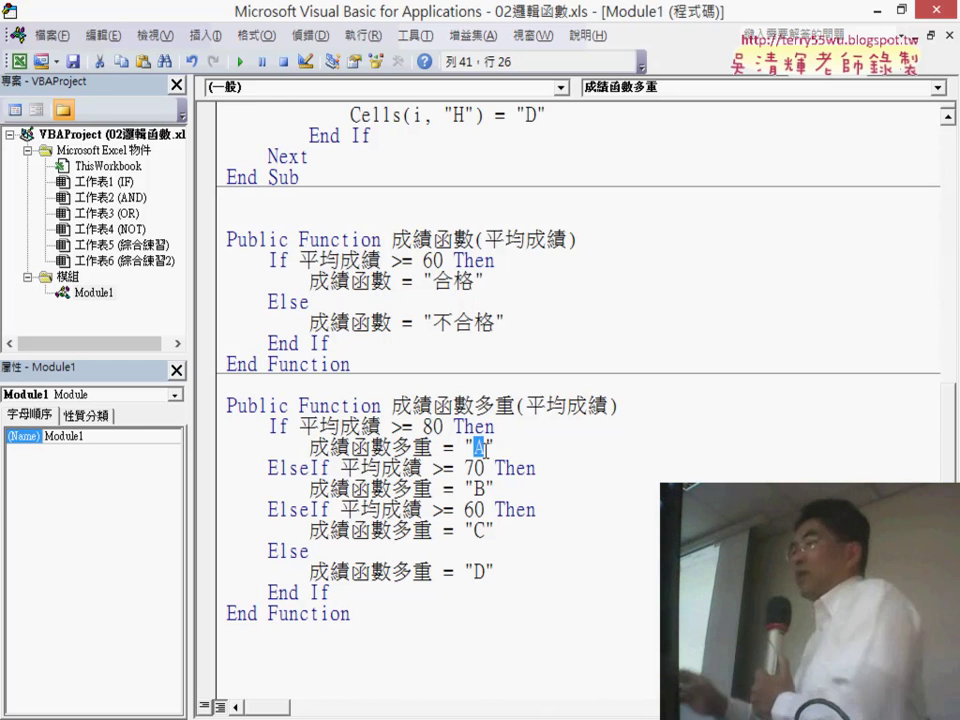
left_click_drag(500, 489, 229, 468)
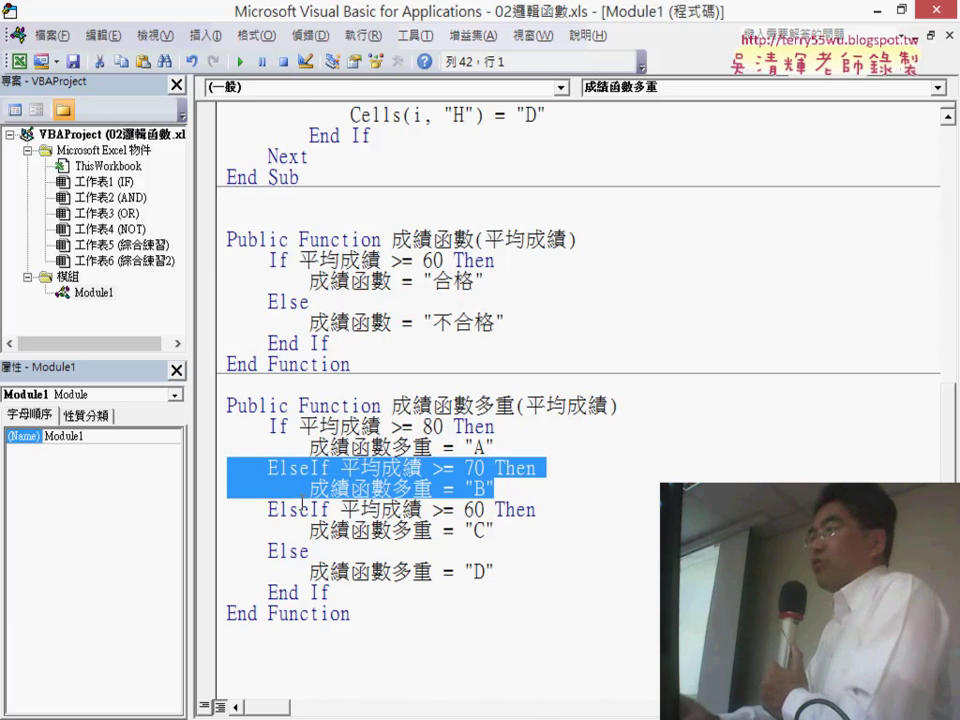
left_click(934, 12)
left_click(594, 234)
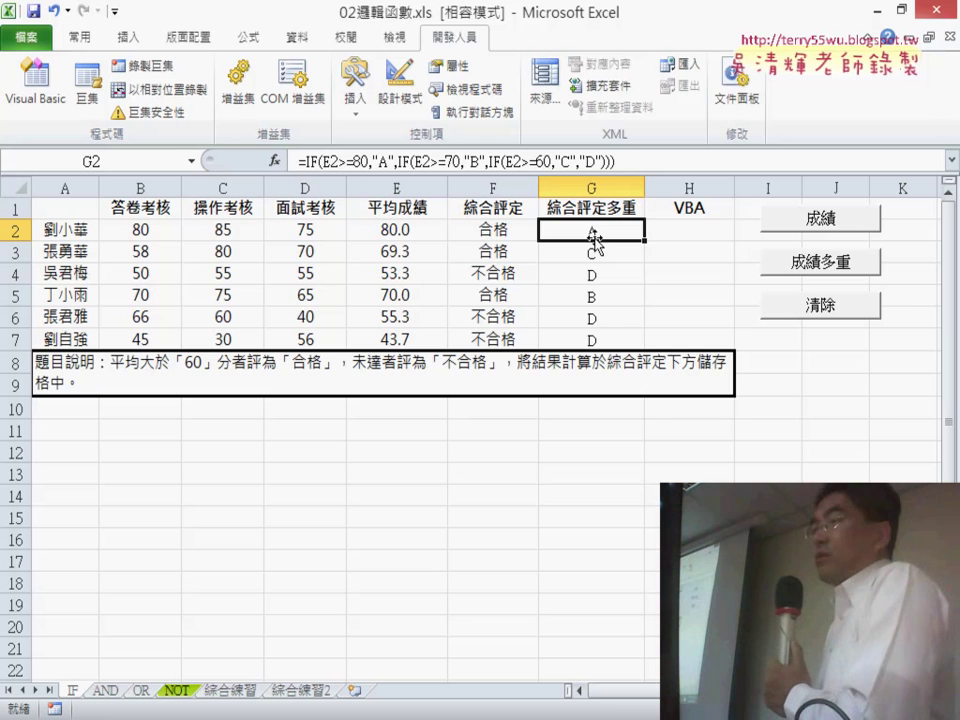
- Enter =成績函數多重(E2) in H2, giving A, and fill it down to H7
left_click(671, 228)
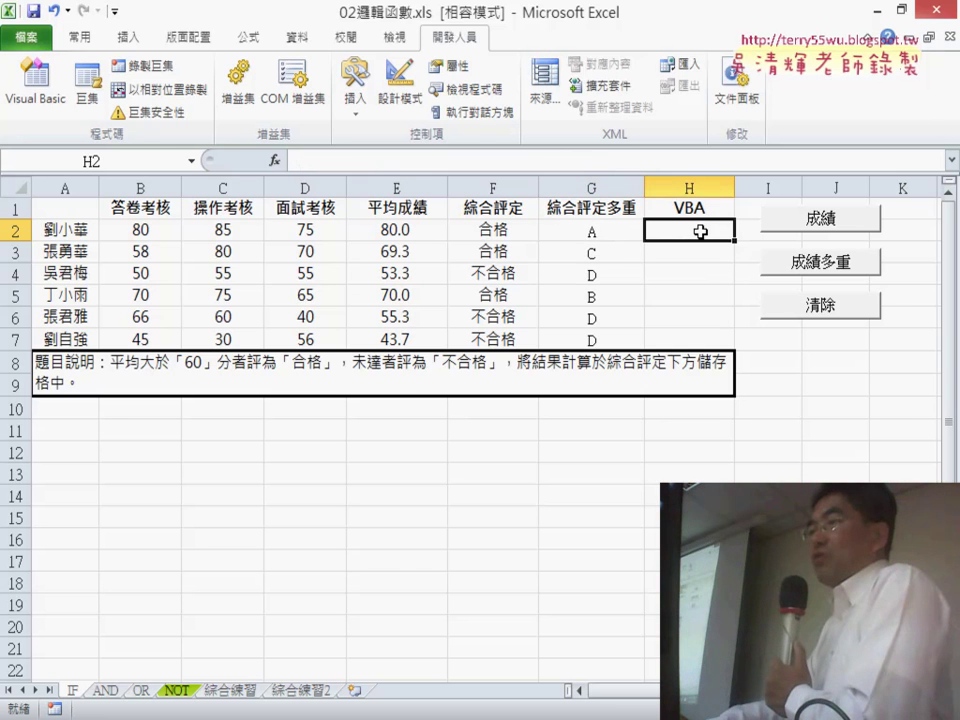
left_click(274, 160)
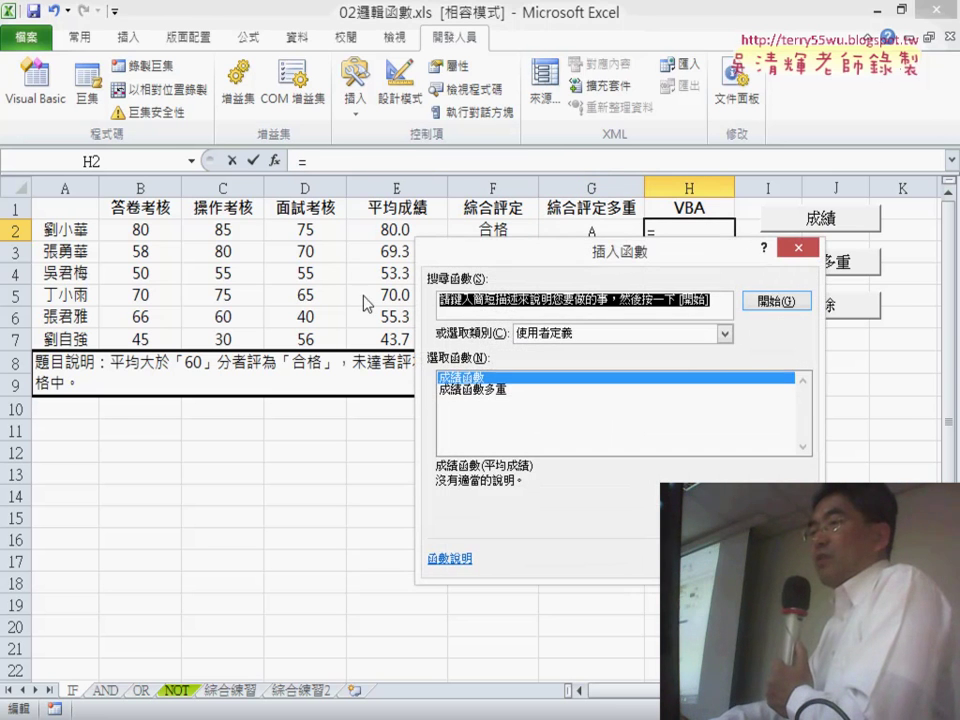
double_click(502, 390)
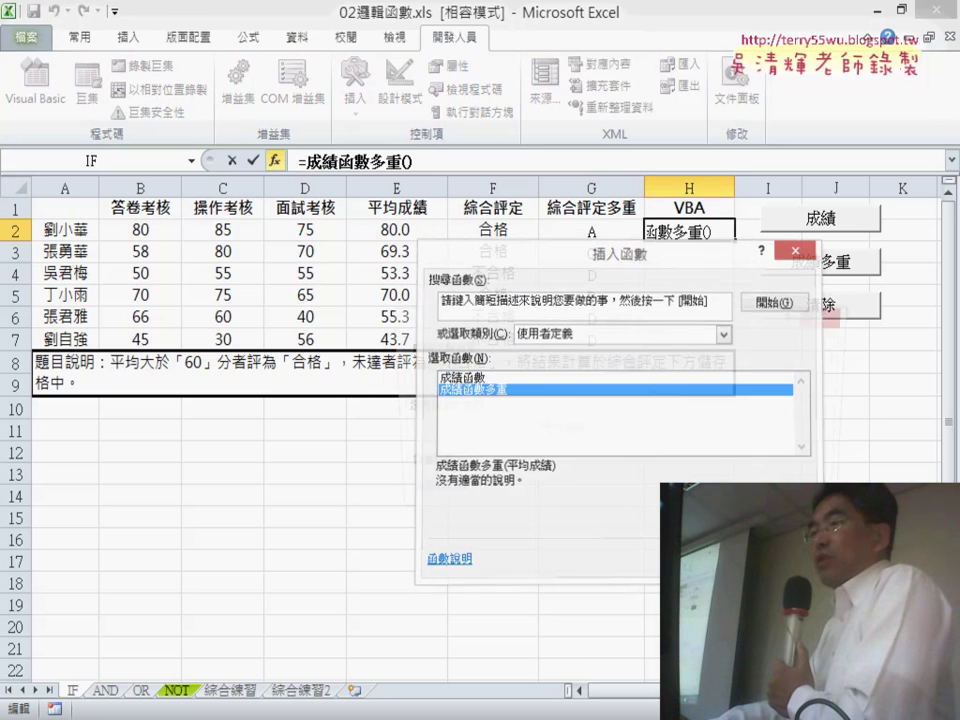
left_click(409, 233)
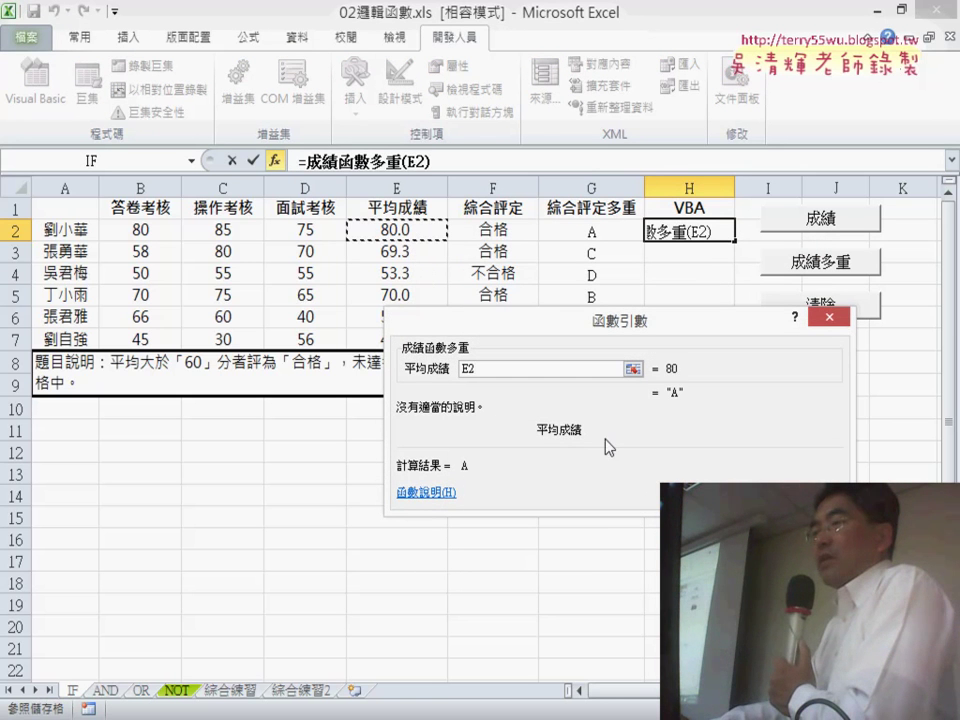
left_click(735, 497)
left_click_drag(735, 240, 735, 348)
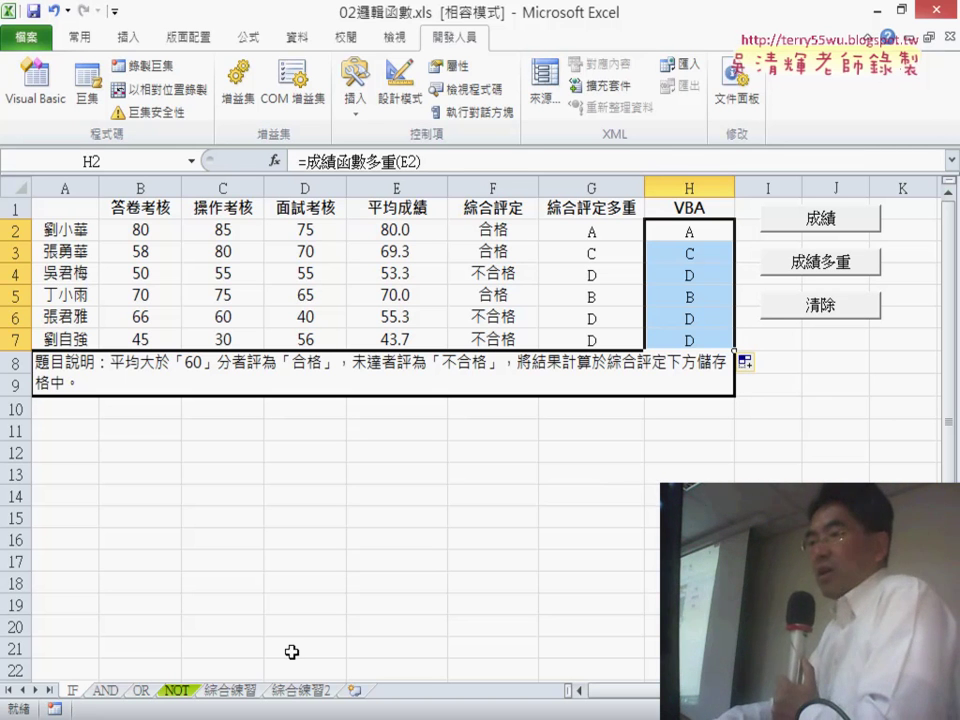
- Switch to the 綜合練習 sheet showing the ±5% weight-change table
left_click(232, 690)
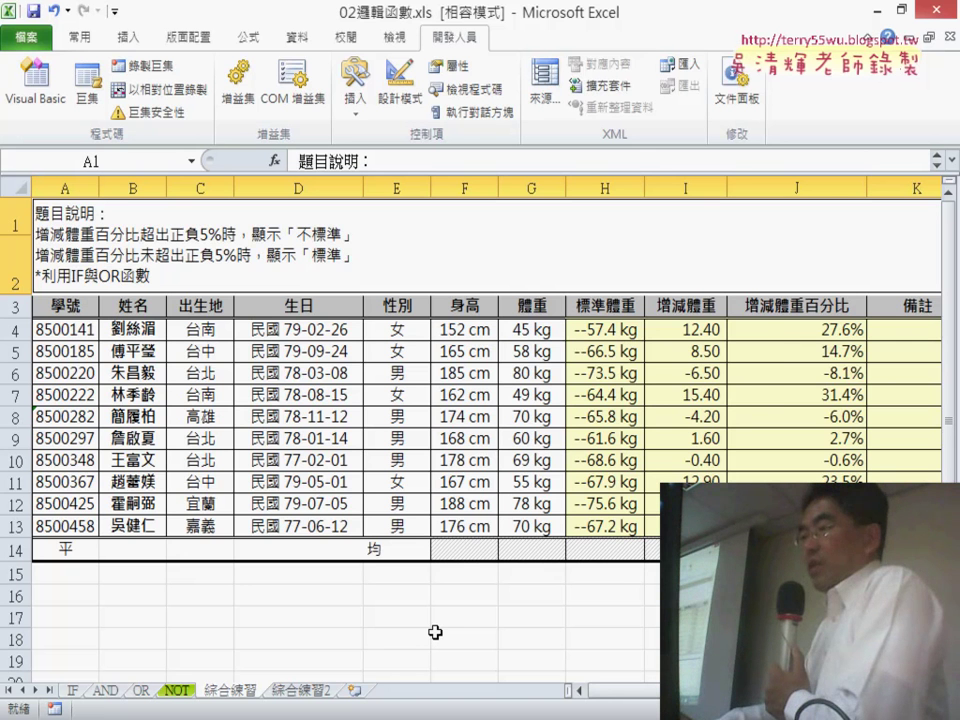
scroll(480, 430, "right", 1)
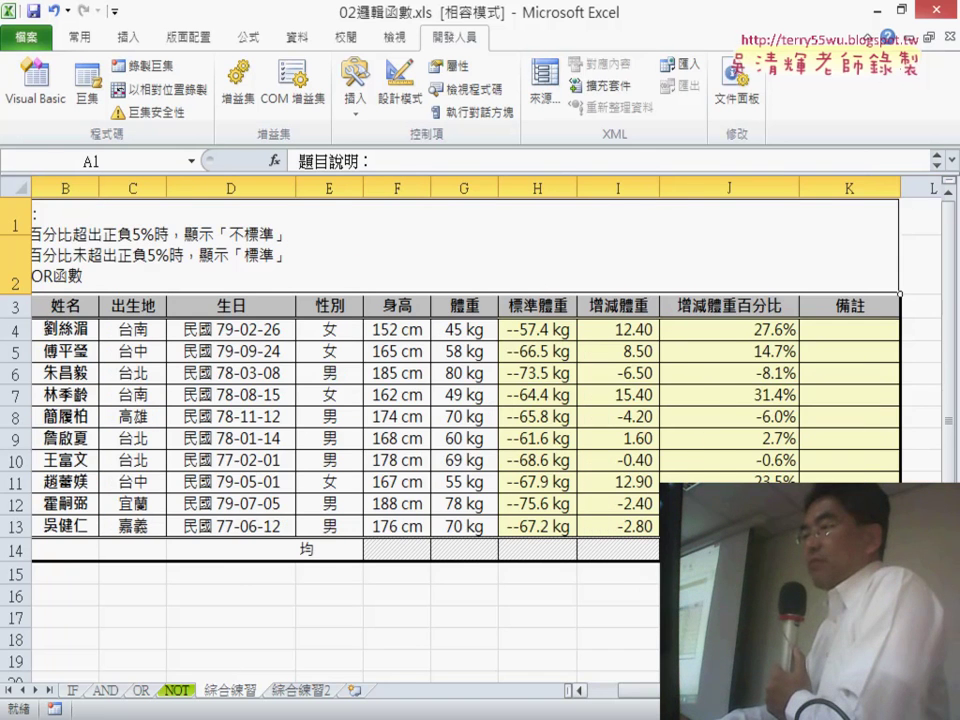
scroll(480, 430, "right", 1)
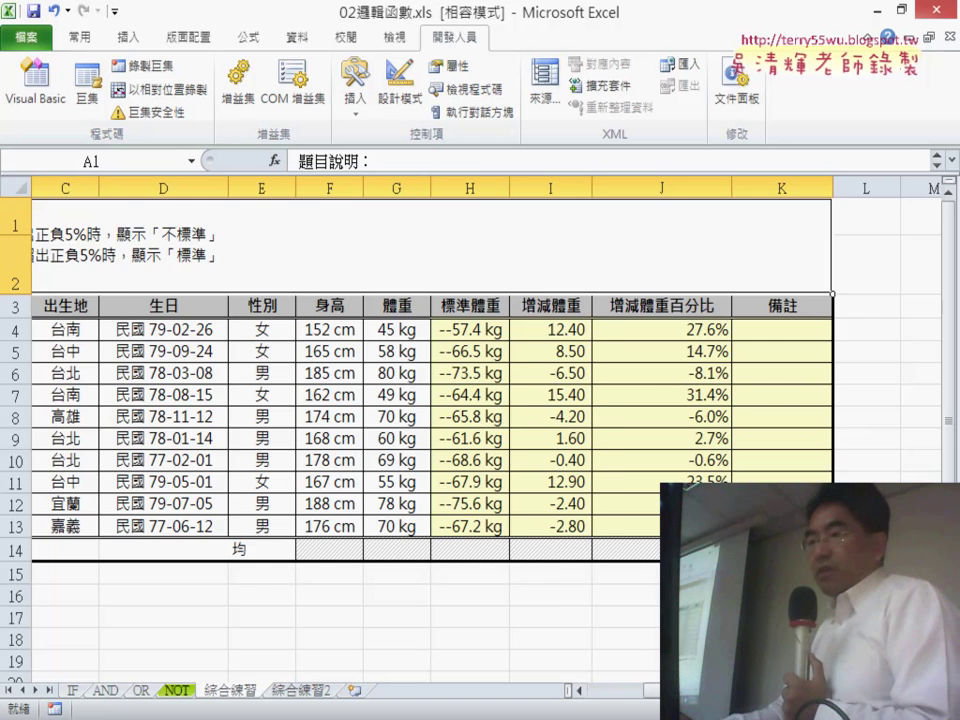
scroll(652, 707, "left", 2)
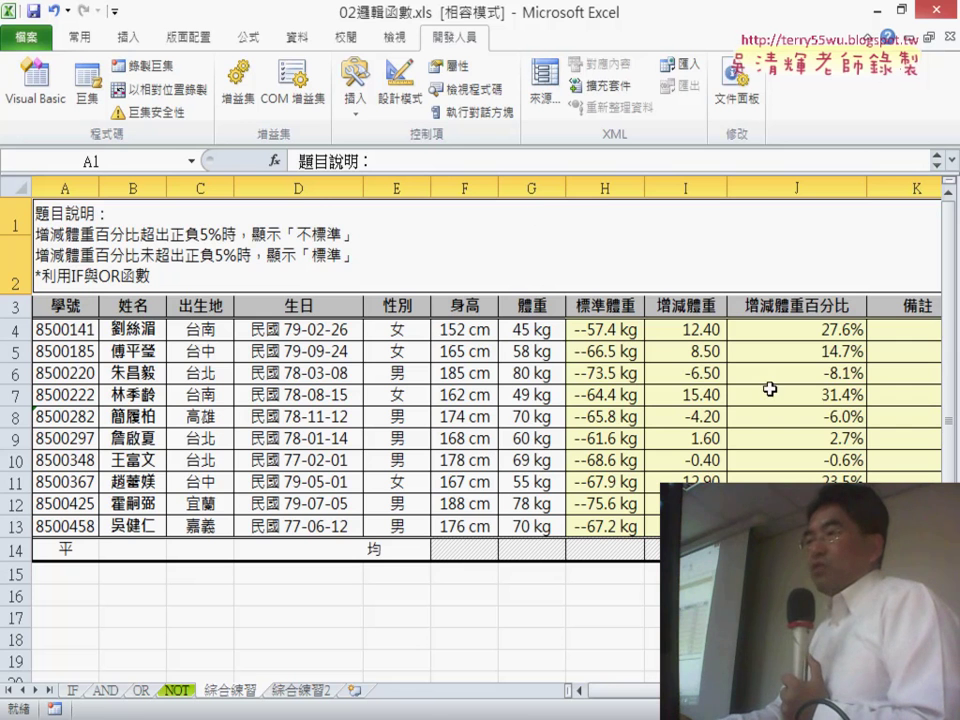
left_click(796, 187)
left_click(822, 330)
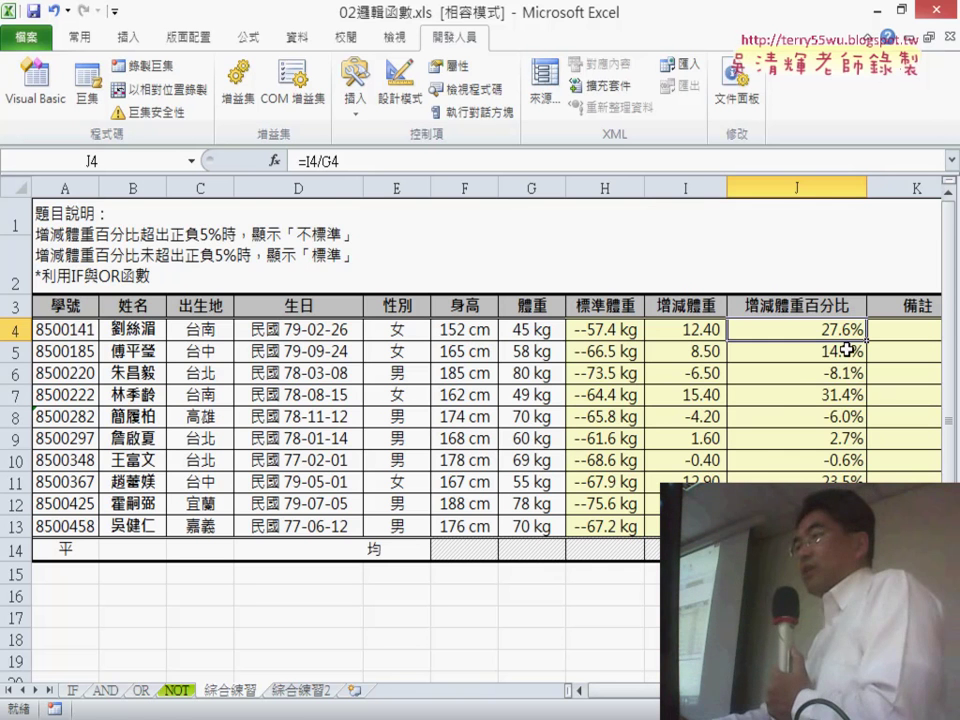
left_click(803, 185)
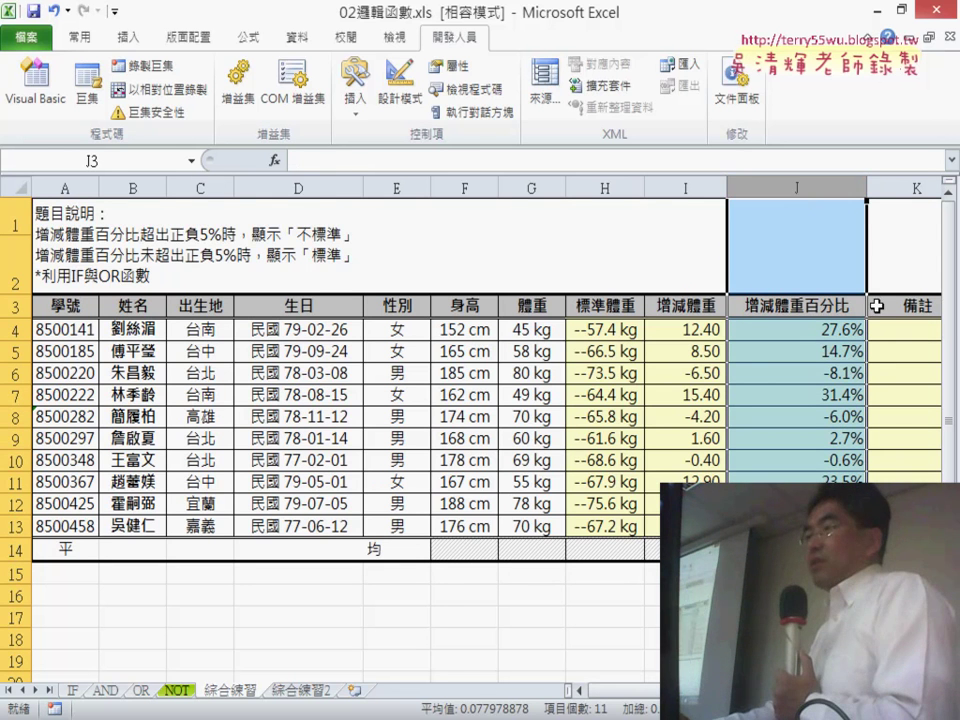
left_click(831, 333)
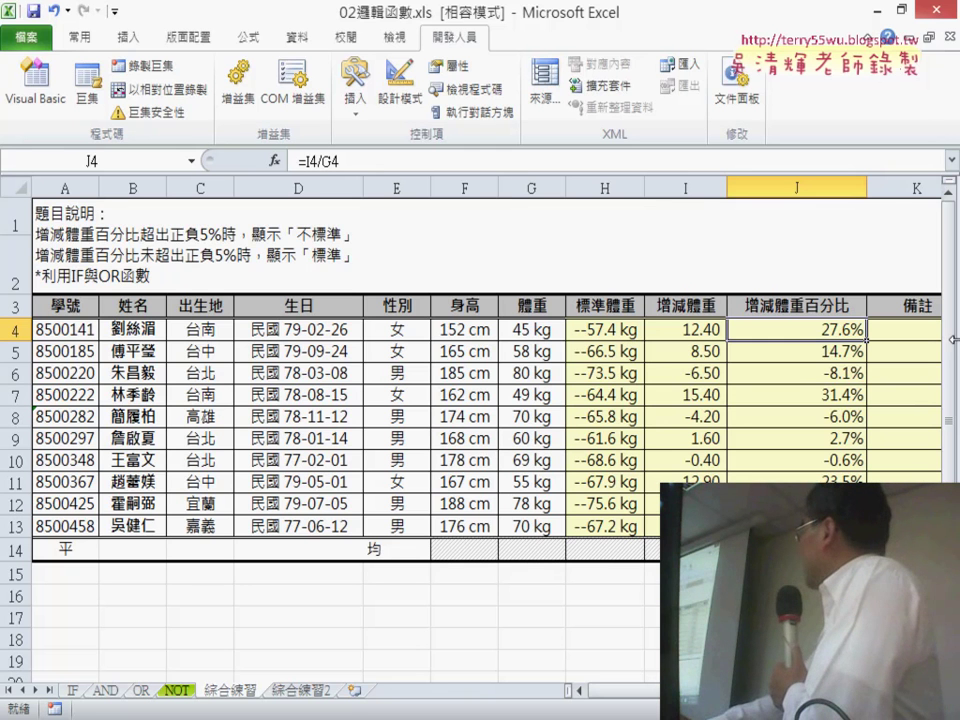
left_click(523, 335)
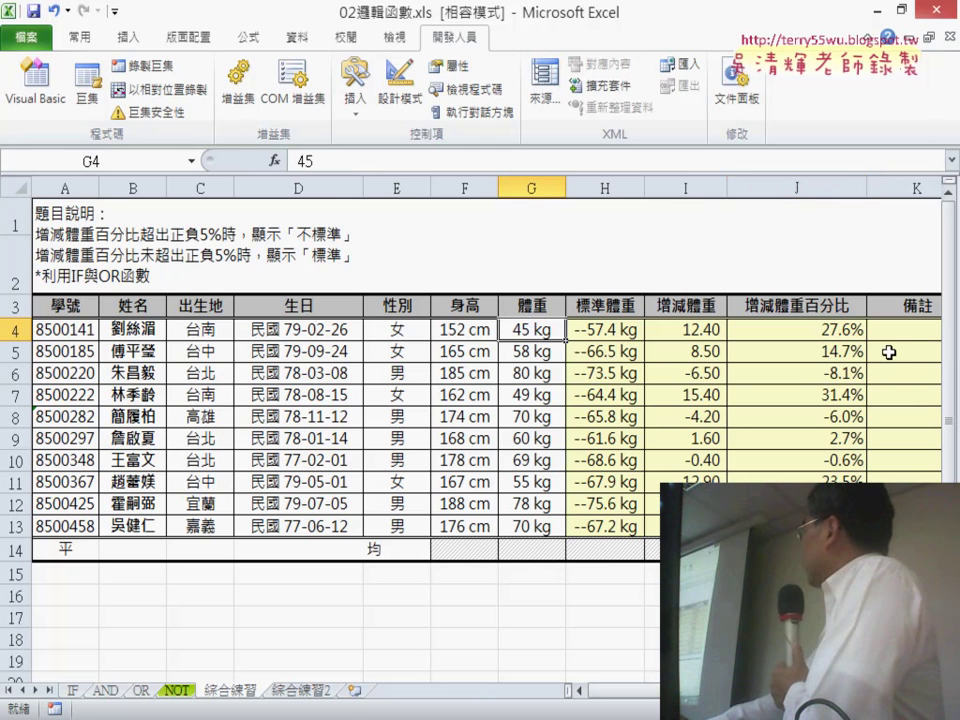
left_click(608, 331)
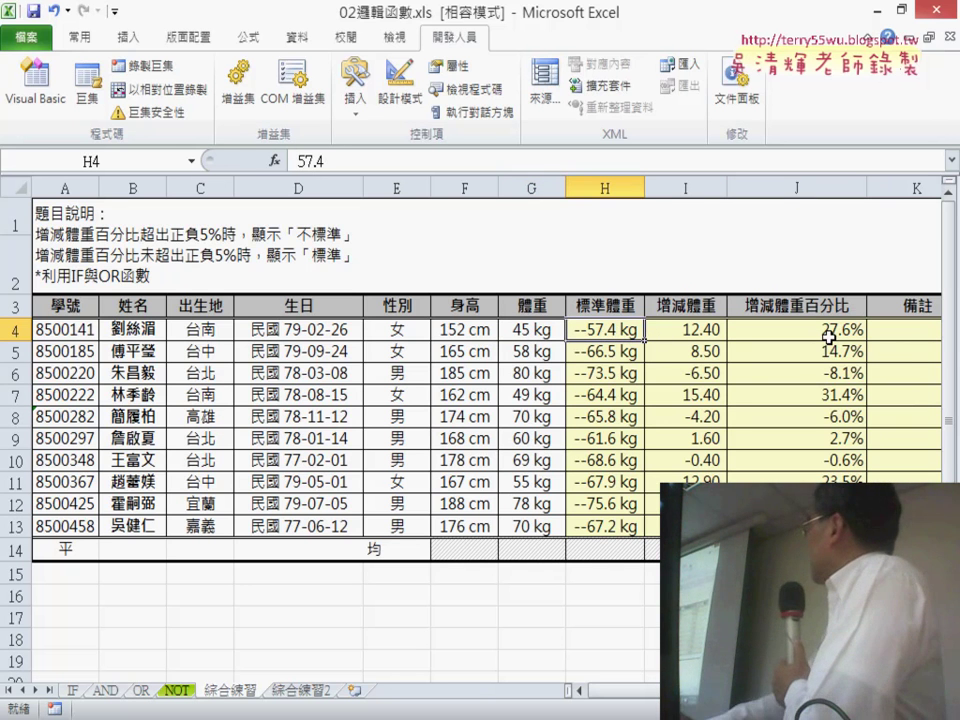
left_click(826, 332)
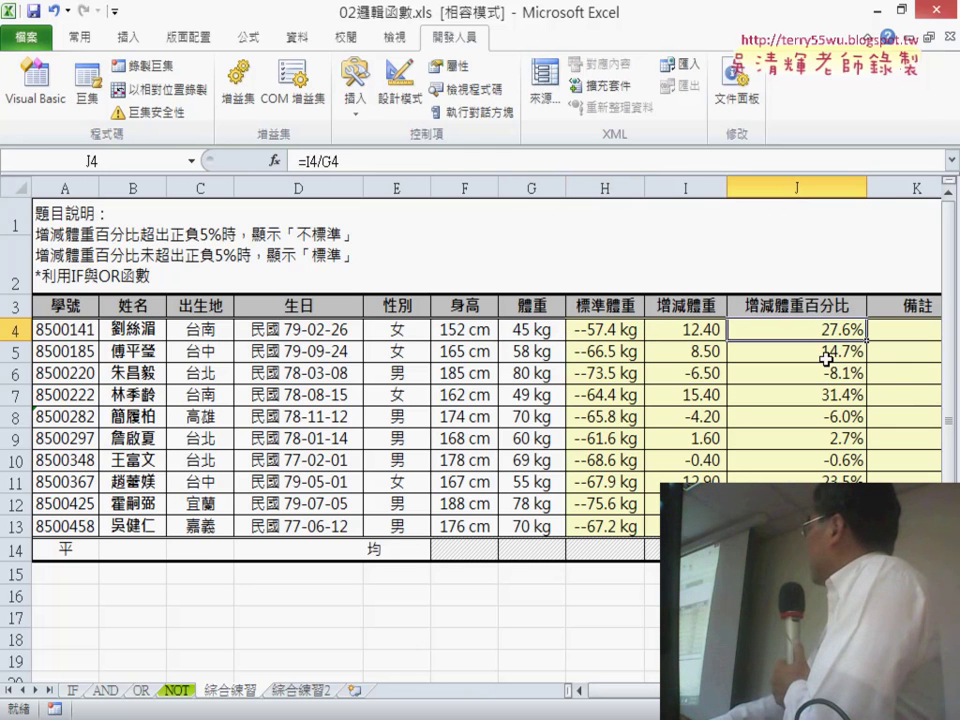
left_click(826, 354)
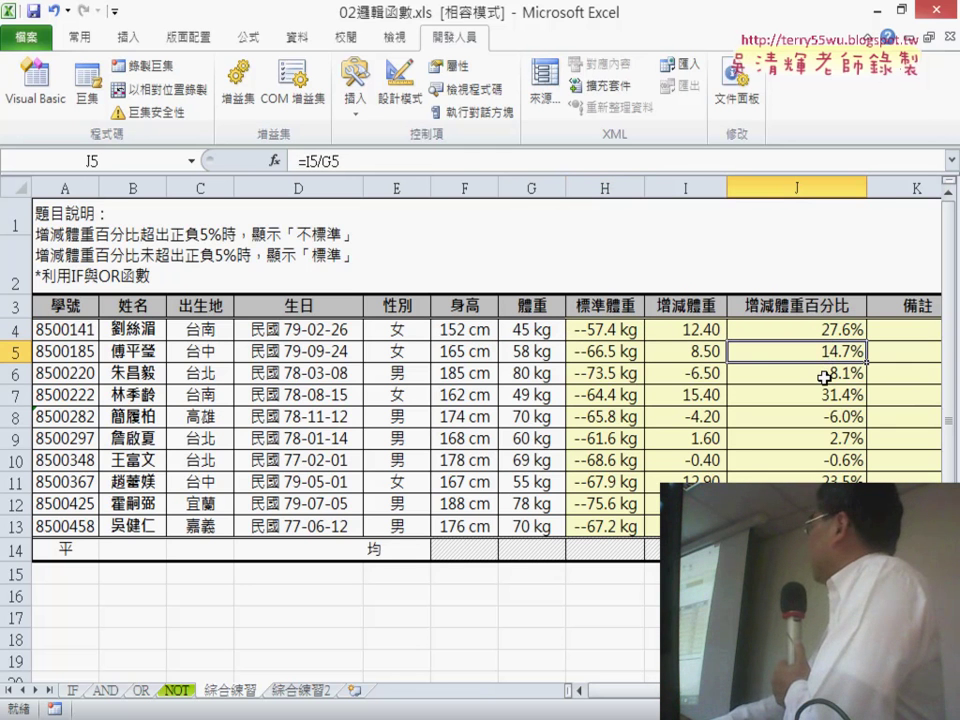
left_click(824, 377)
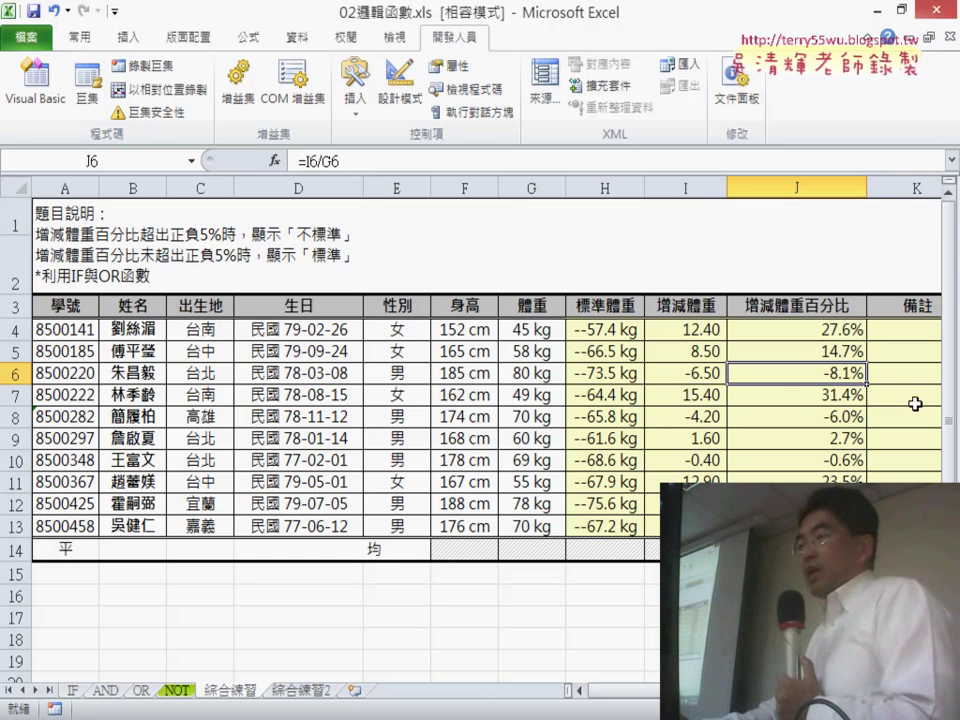
scroll(804, 335, "right", 2)
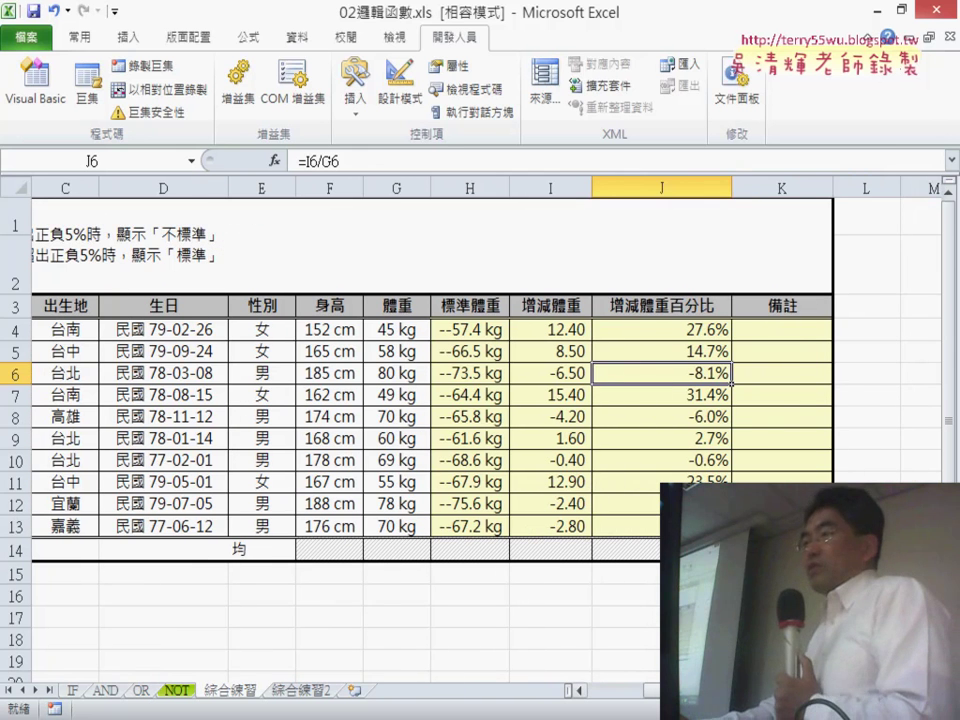
left_click(804, 335)
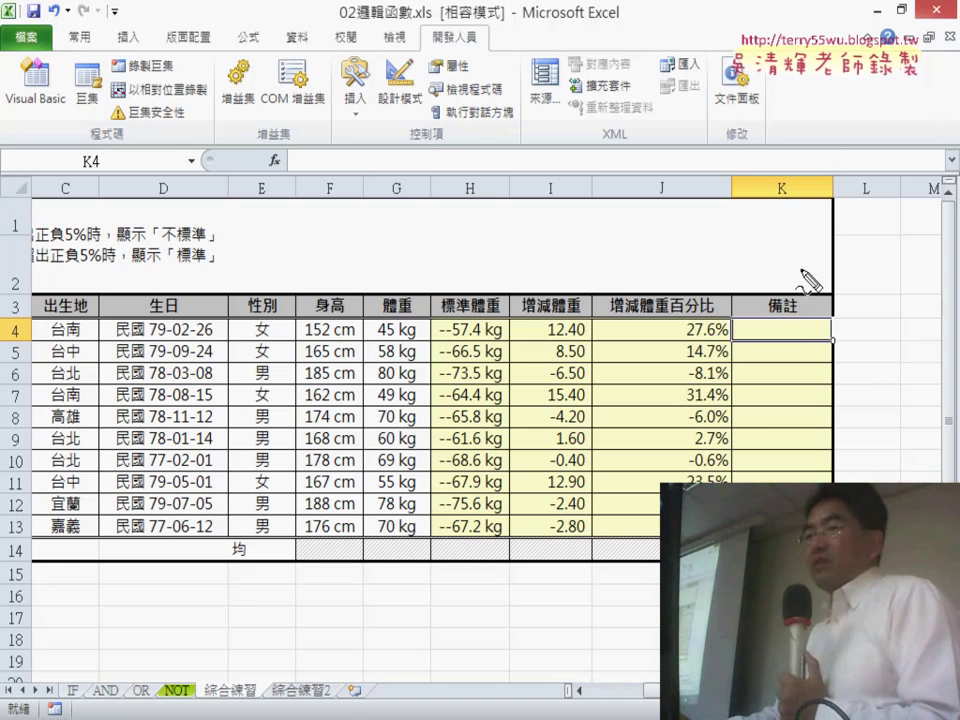
mouse_move(303, 265)
left_mouse_down()
mouse_move(400, 263)
mouse_move(345, 185)
left_mouse_up()
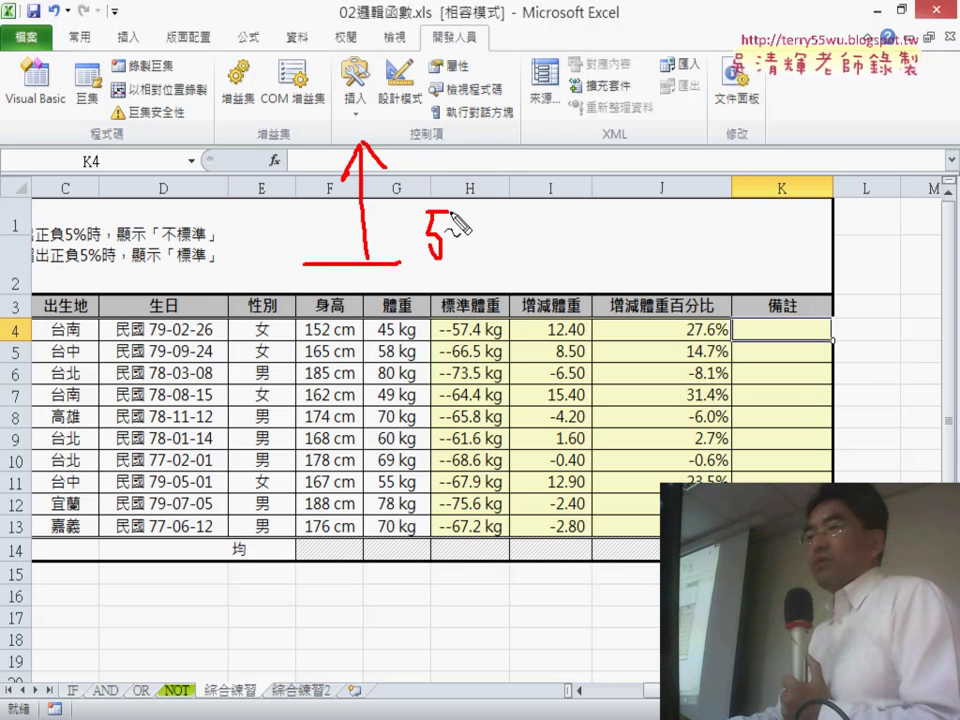
mouse_move(477, 224)
left_mouse_down()
mouse_move(455, 270)
mouse_move(450, 236)
mouse_move(480, 266)
left_mouse_up()
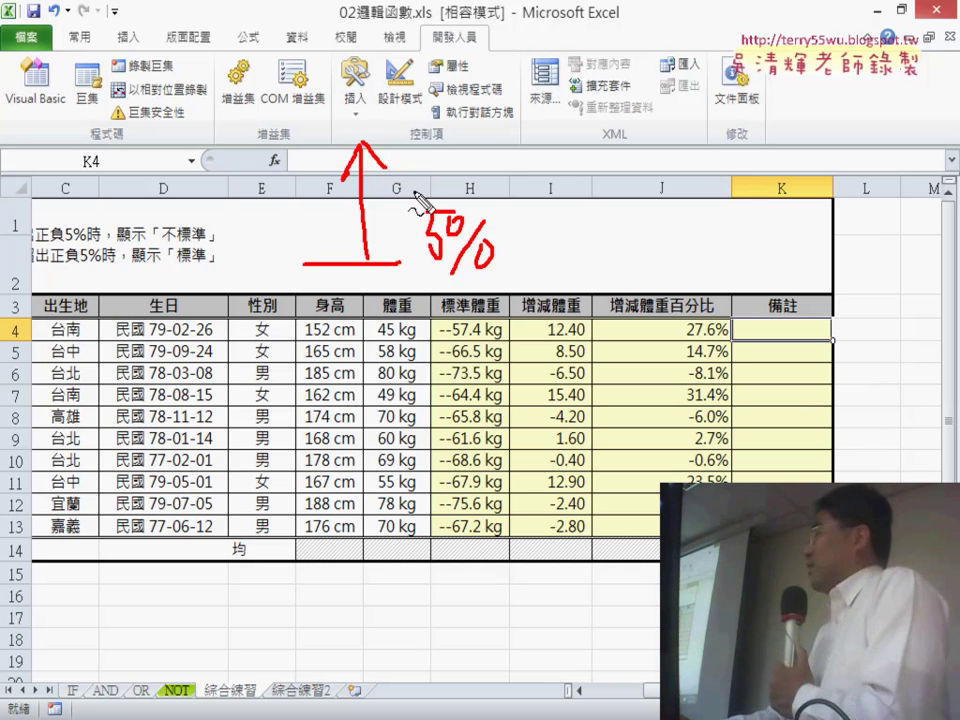
left_click_drag(326, 408, 379, 397)
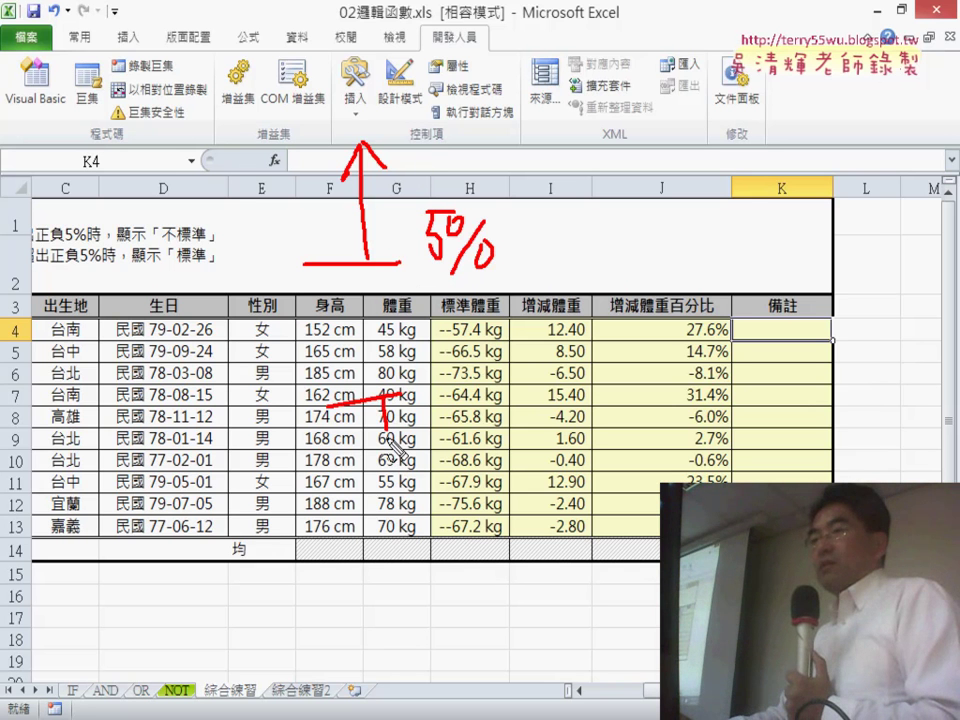
left_click_drag(392, 442, 426, 468)
mouse_move(458, 418)
left_mouse_down()
mouse_move(508, 432)
mouse_move(522, 404)
mouse_move(525, 430)
mouse_move(558, 440)
left_mouse_up()
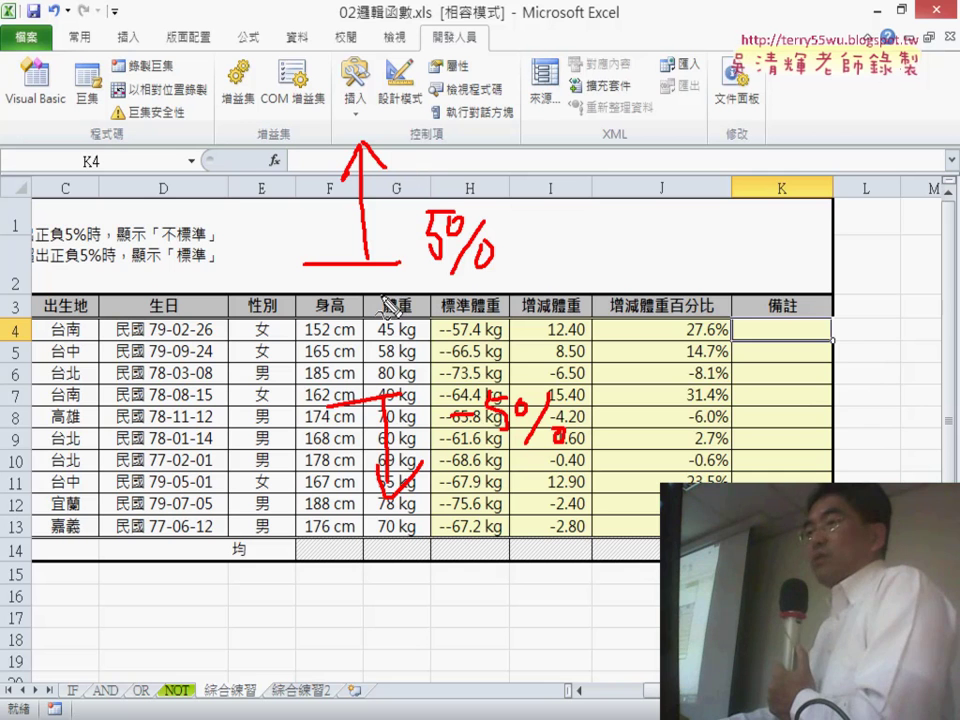
left_click_drag(388, 305, 372, 310)
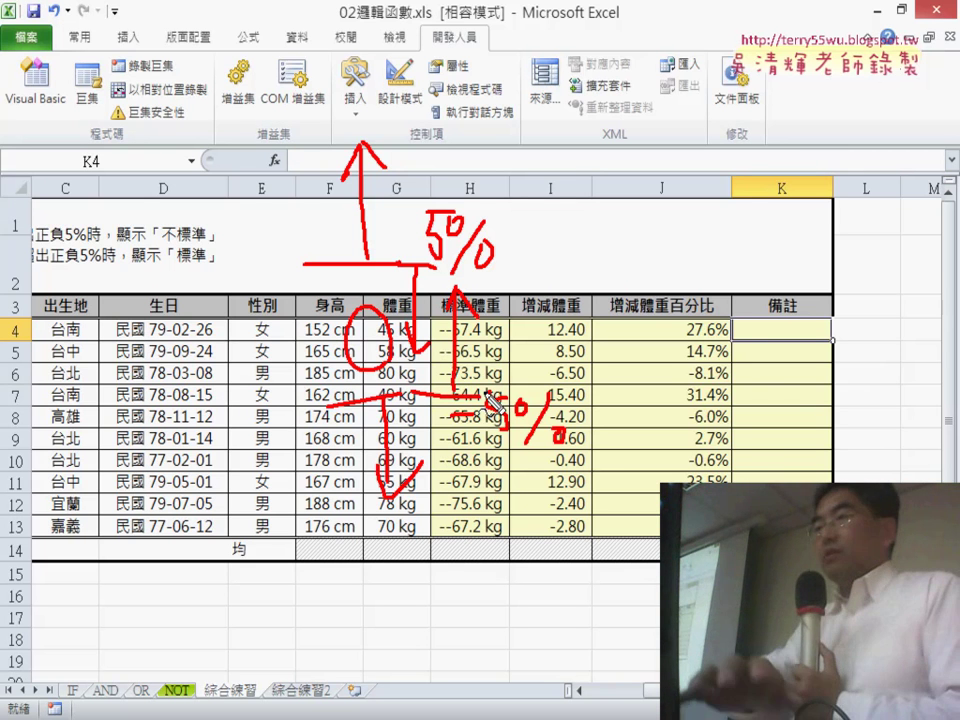
key("Escape")
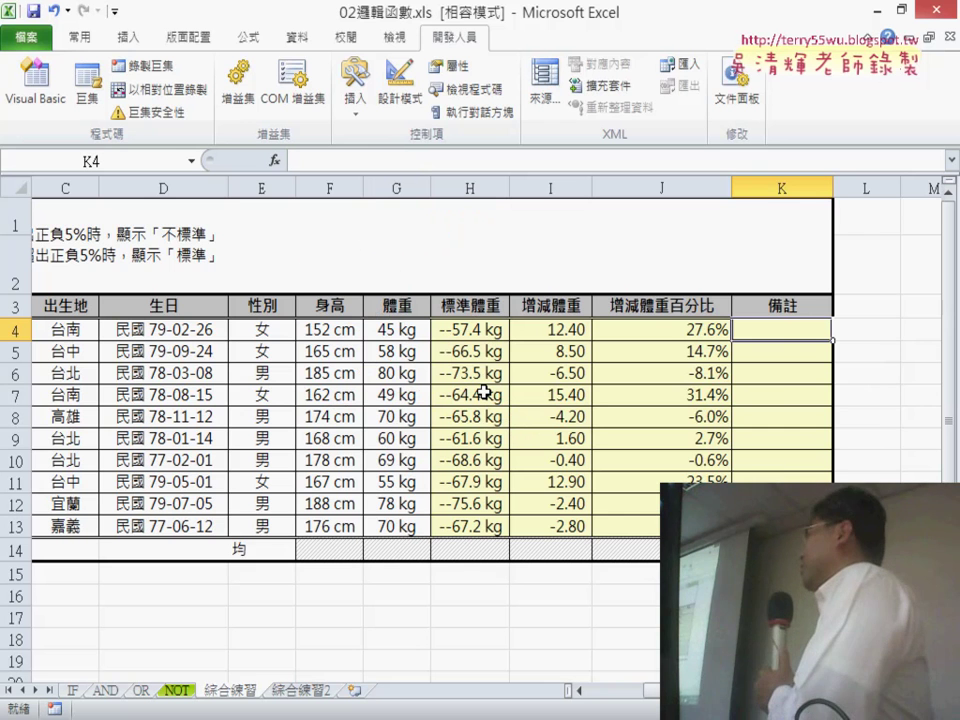